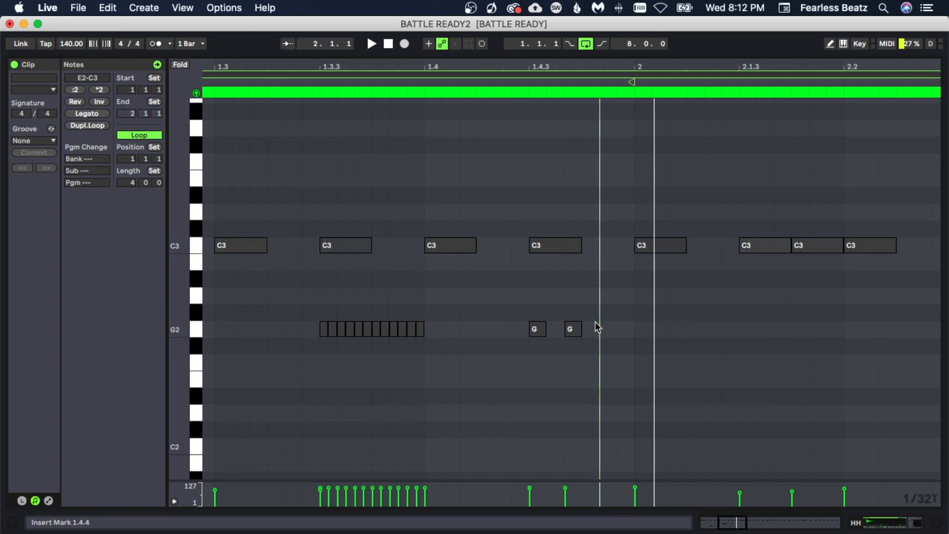
# Add a third G2 note at 1.4.4, and lengthen all three G2 notes after 1.4.3 so they adjoin and end at bar 2.
pyautogui.doubleClick(615, 326)
pyautogui.moveTo(501, 311); pyautogui.dragTo(611, 333)
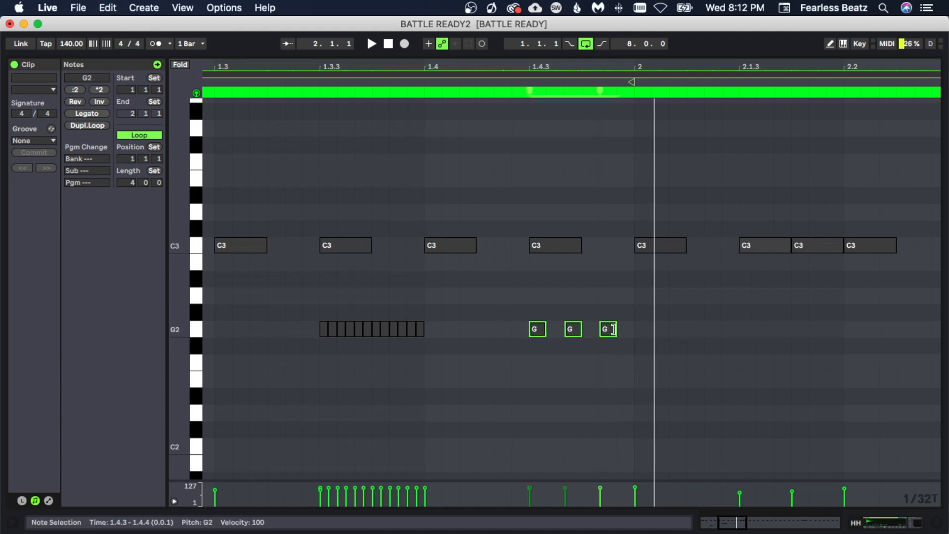
pyautogui.moveTo(613, 329); pyautogui.dragTo(639, 327)
pyautogui.click(629, 361)
pyautogui.press('space')
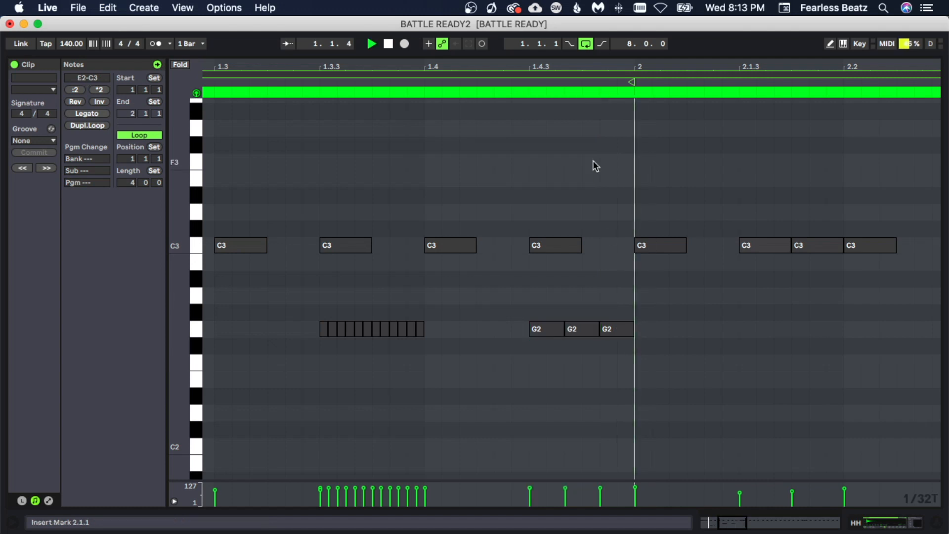
pyautogui.moveTo(573, 70); pyautogui.dragTo(435, 60)
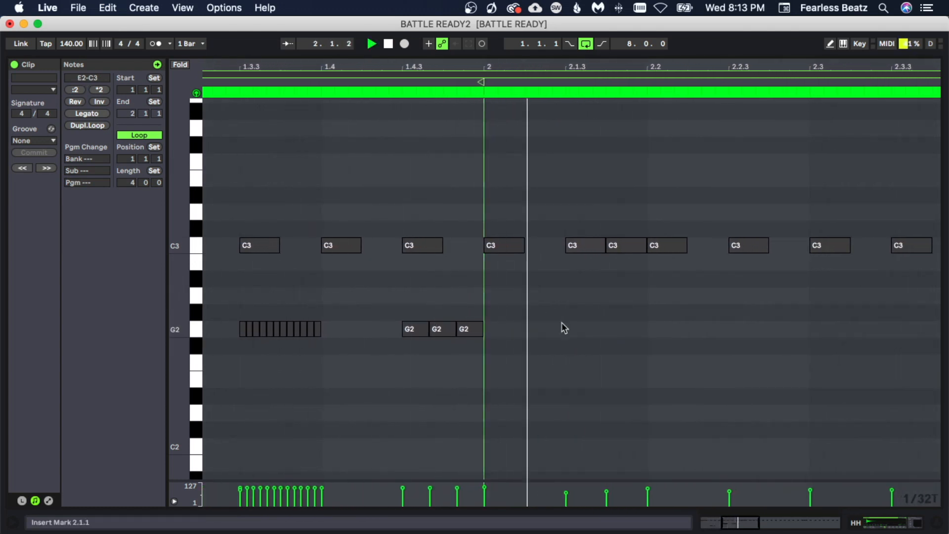
pyautogui.press('space')
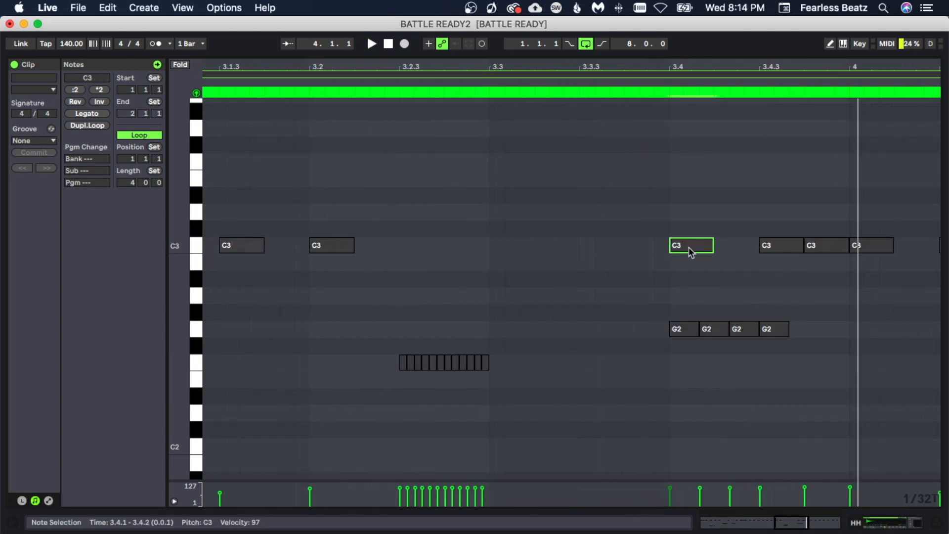
# Move the C3 note at 3.4 back to 3.3, and play the four-bar hi-hat pattern.
pyautogui.moveTo(688, 249); pyautogui.dragTo(510, 245)
pyautogui.press('space')
pyautogui.click(551, 193)
pyautogui.moveTo(570, 68); pyautogui.dragTo(567, 53)
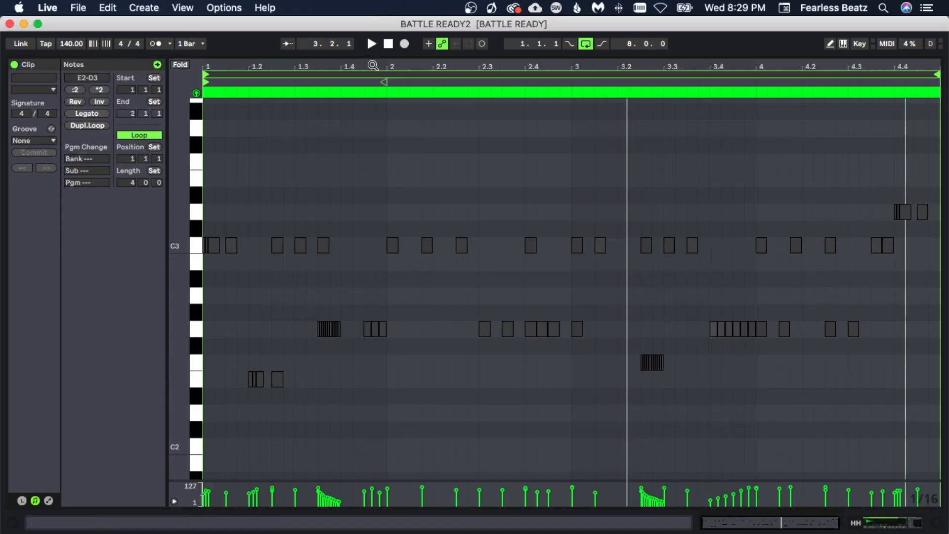
pyautogui.press('space')
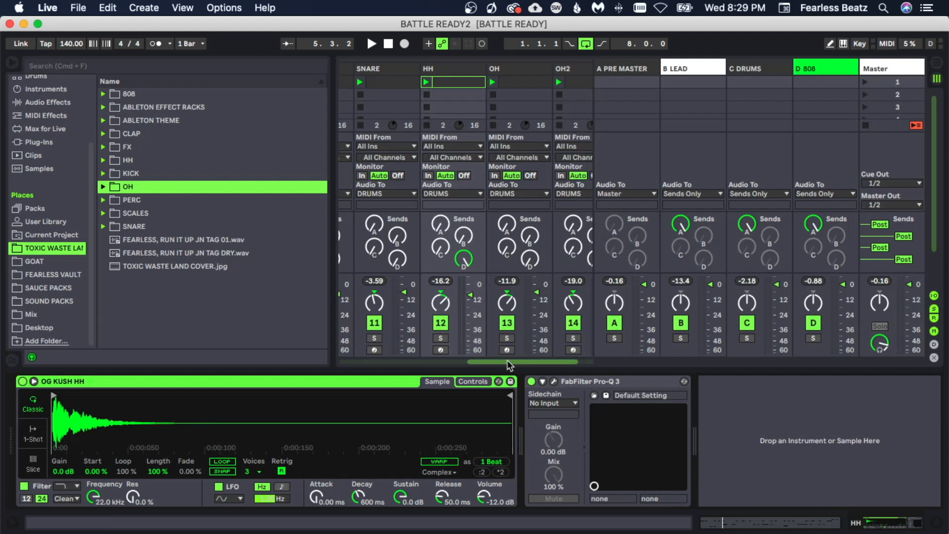
# Switch to the Arrangement View, and enlarge the timeline by hiding the device details and narrowing the browser.
pyautogui.hscroll(1, 449, 335)
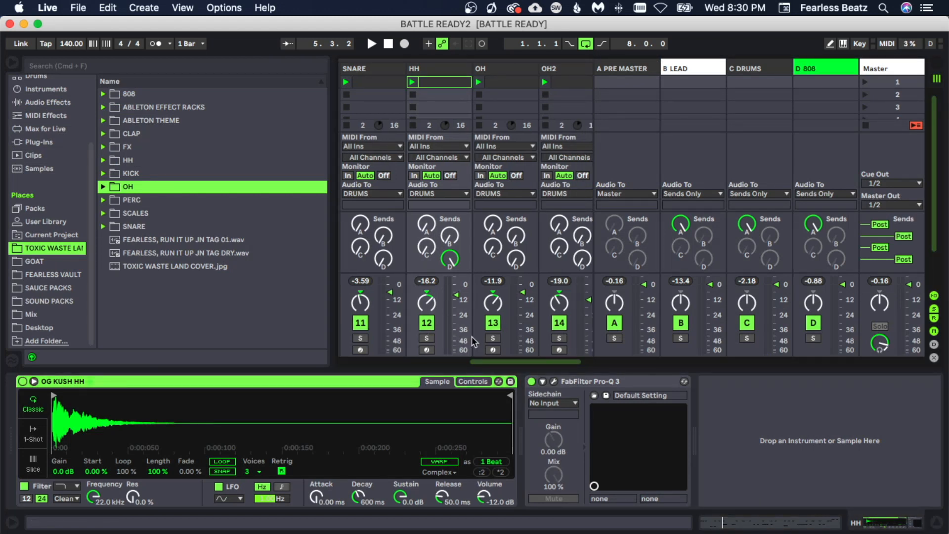
pyautogui.moveTo(418, 360); pyautogui.dragTo(388, 346)
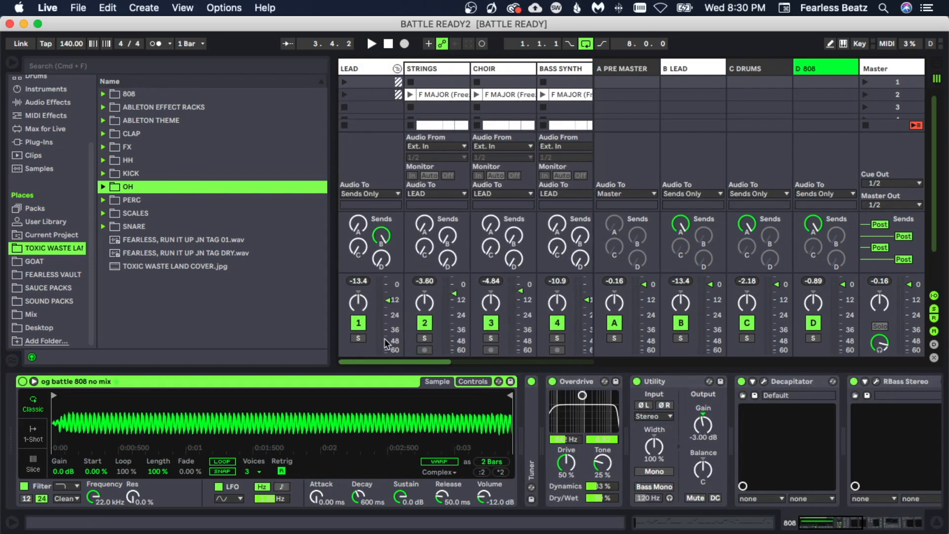
pyautogui.press('Tab')
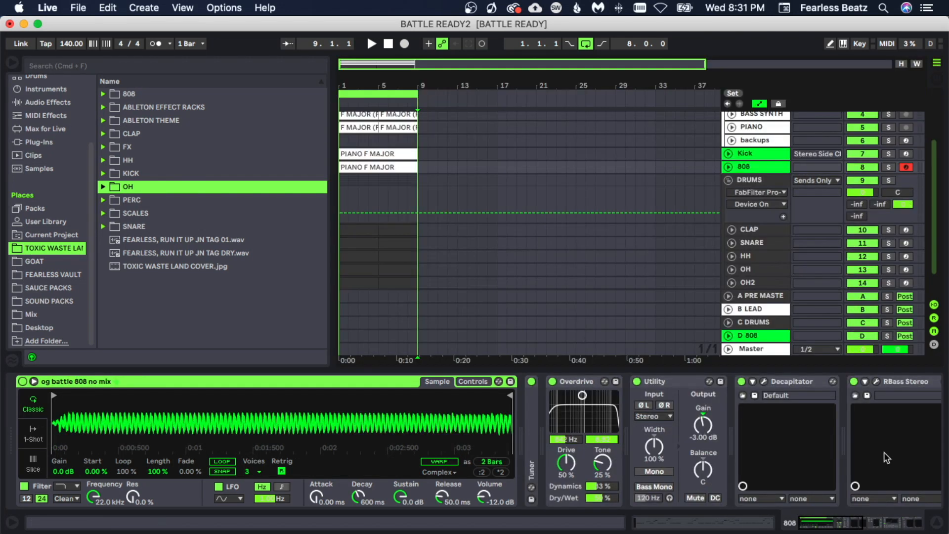
pyautogui.click(932, 523)
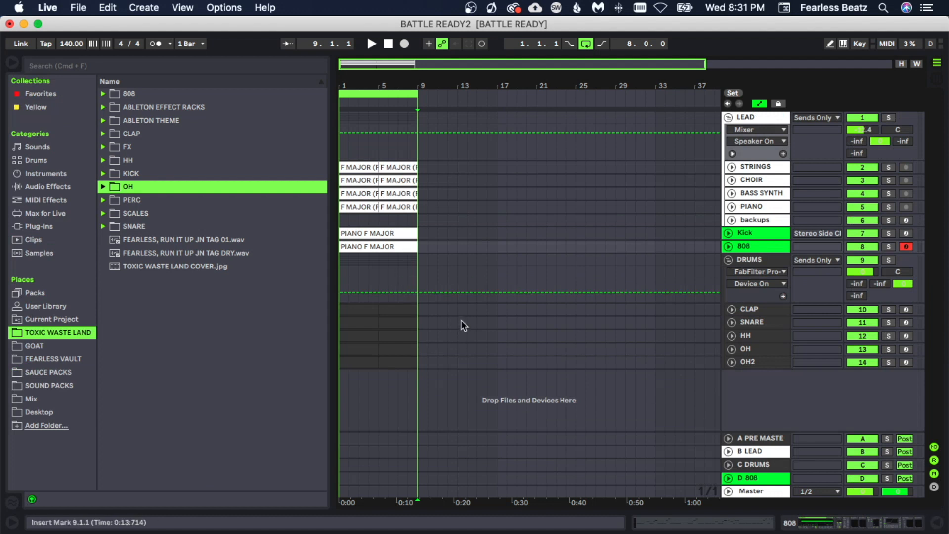
pyautogui.moveTo(334, 304); pyautogui.dragTo(271, 304)
# Duplicate the first eight bars of all tracks from STRINGS to OH2 four times, filling the timeline up to bar 41.
pyautogui.click(359, 365)
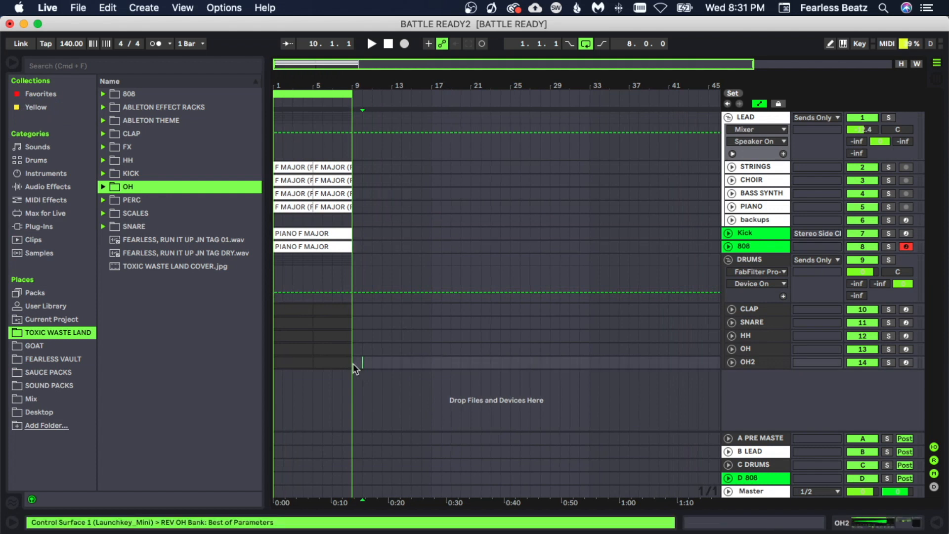
pyautogui.moveTo(354, 368); pyautogui.dragTo(267, 163)
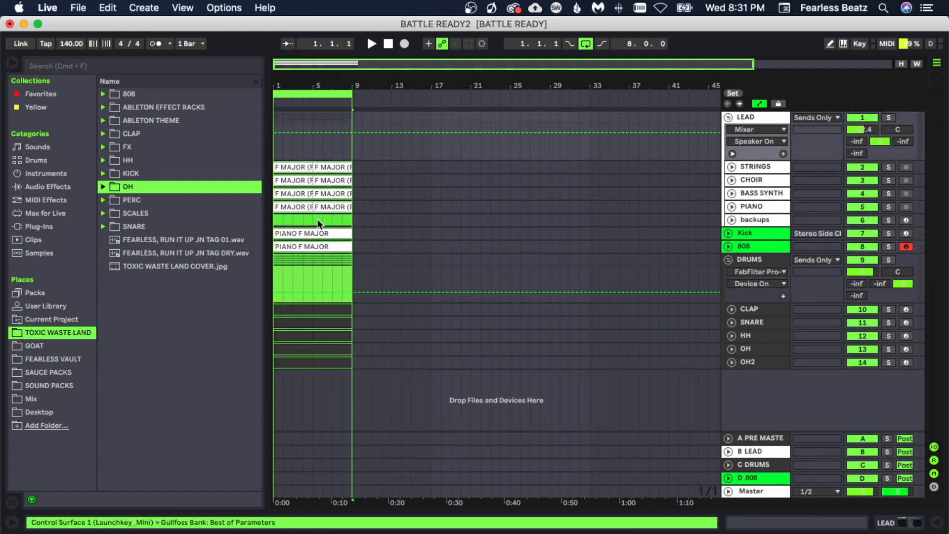
pyautogui.press('super+d')
pyautogui.press('super+d')
pyautogui.press('super+d')
pyautogui.press('super+d')
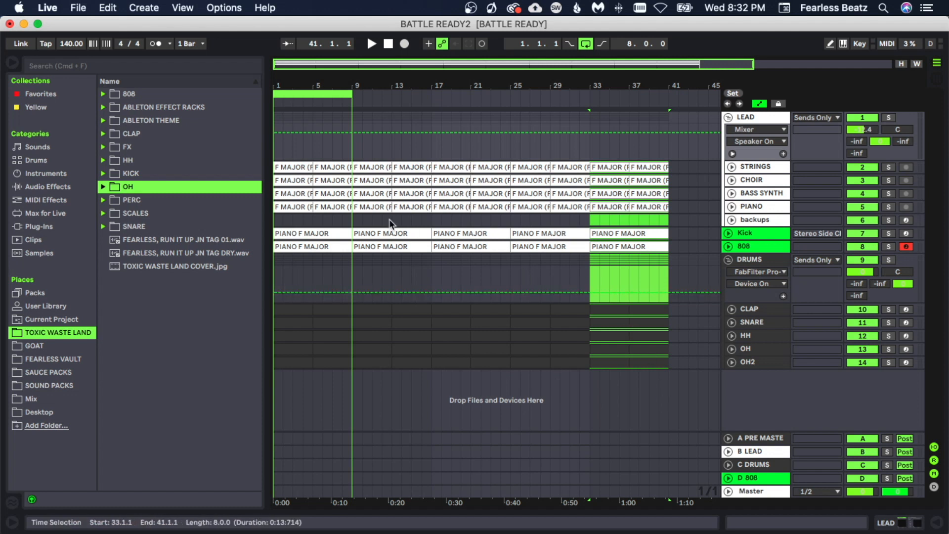
# Delete the Kick, 808 and all drum clips between bars 1 and 17.
pyautogui.moveTo(276, 236); pyautogui.dragTo(428, 372)
pyautogui.press('Delete')
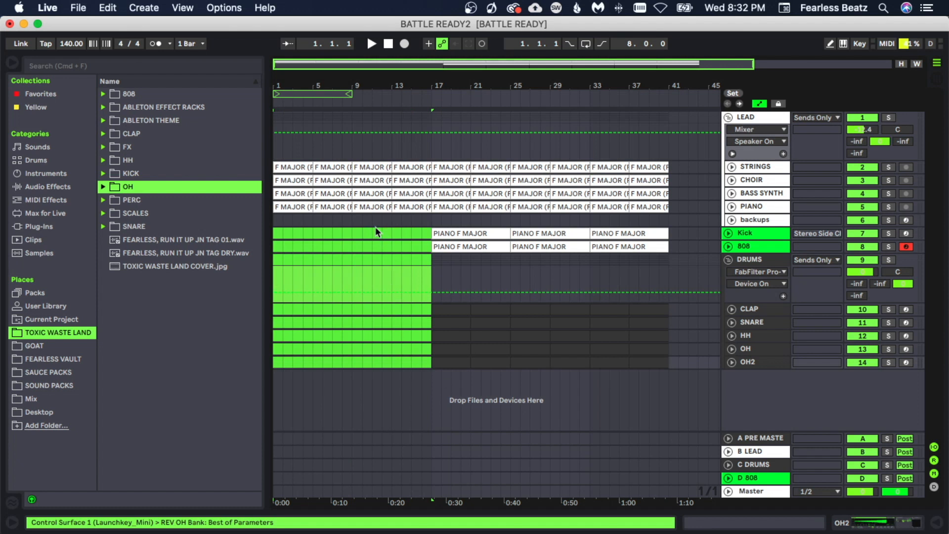
pyautogui.click(360, 229)
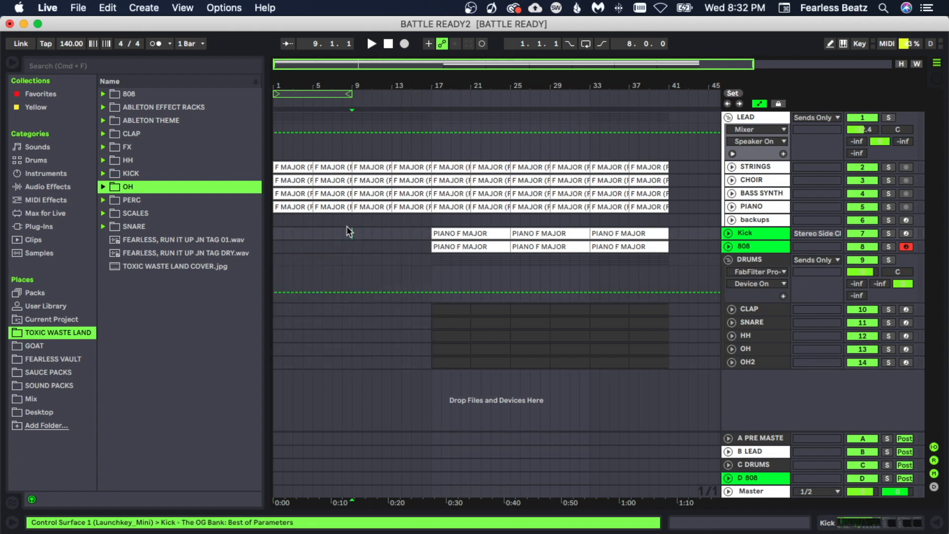
# Delete the PIANO and BASS SYNTH clips between bars 1 and 9.
pyautogui.click(304, 207)
pyautogui.press('Delete')
pyautogui.click(322, 207)
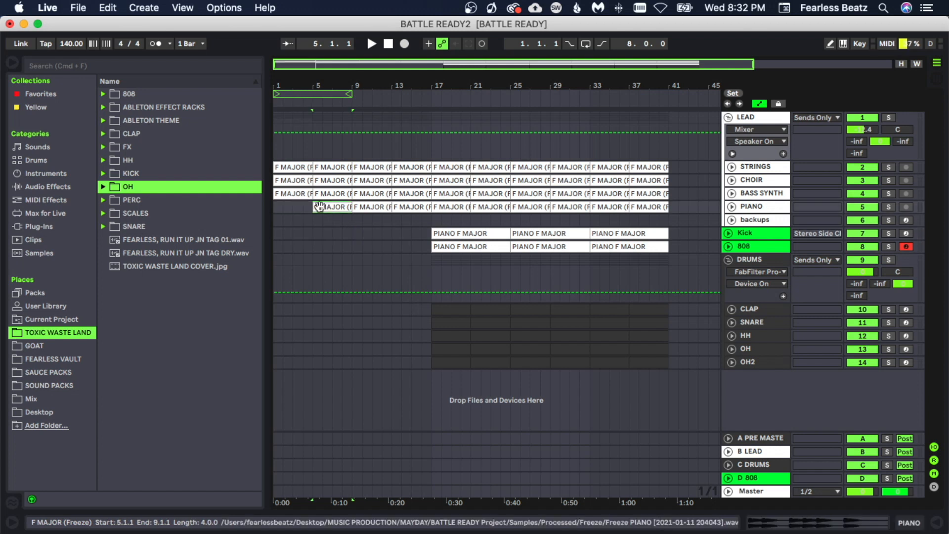
pyautogui.press('Delete')
pyautogui.click(299, 194)
pyautogui.press('Delete')
pyautogui.click(323, 195)
pyautogui.press('Delete')
pyautogui.click(322, 193)
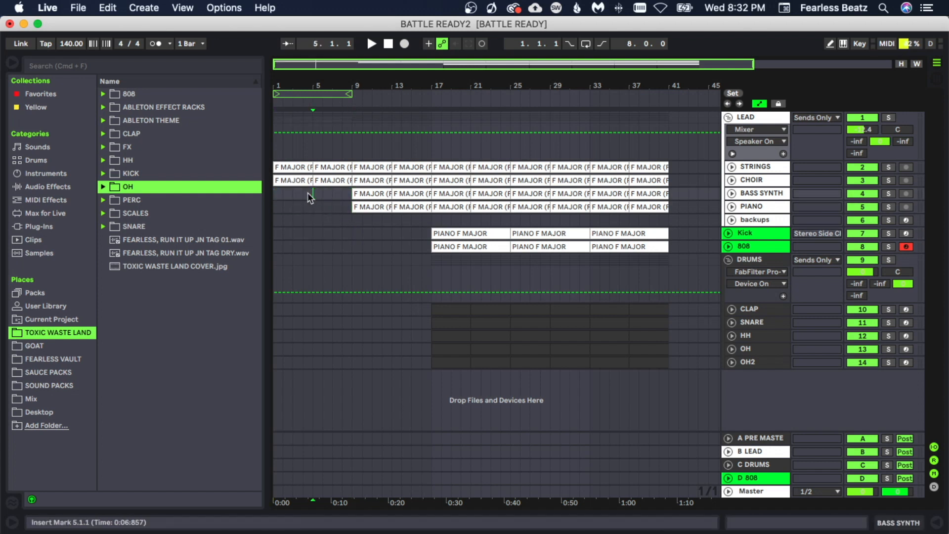
pyautogui.click(323, 183)
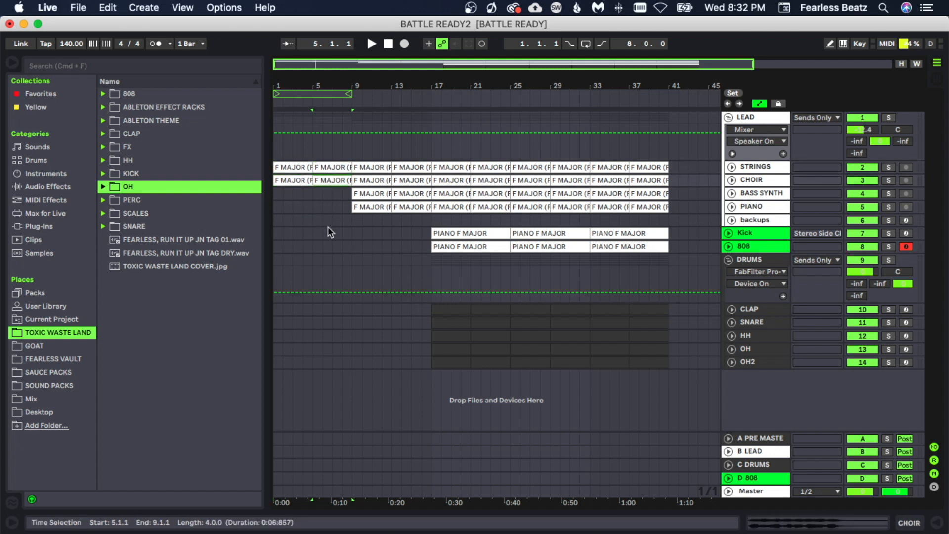
pyautogui.click(378, 167)
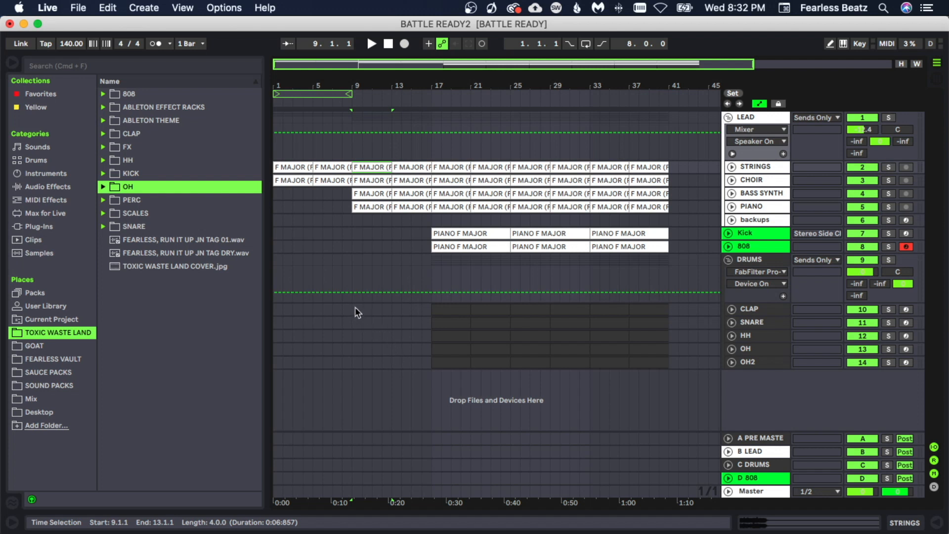
pyautogui.moveTo(355, 308); pyautogui.dragTo(424, 366)
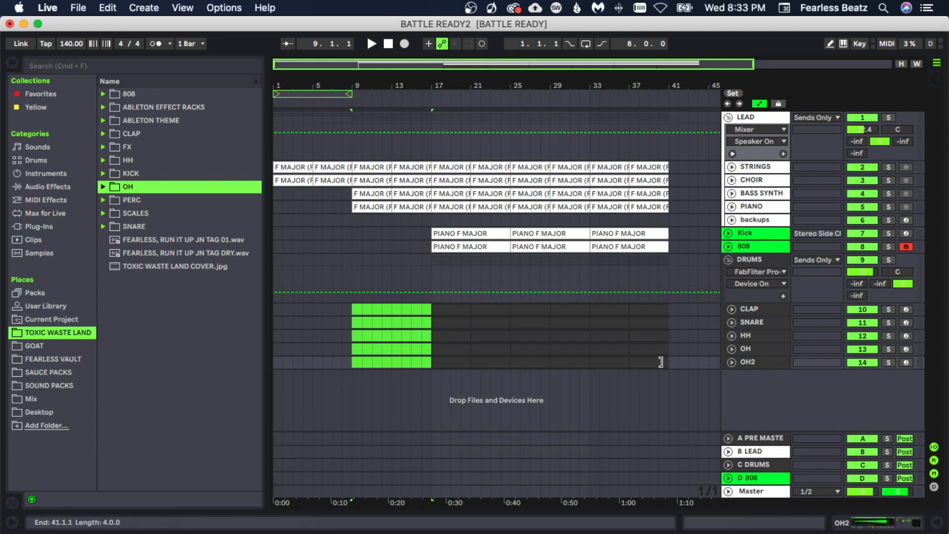
pyautogui.click(675, 365)
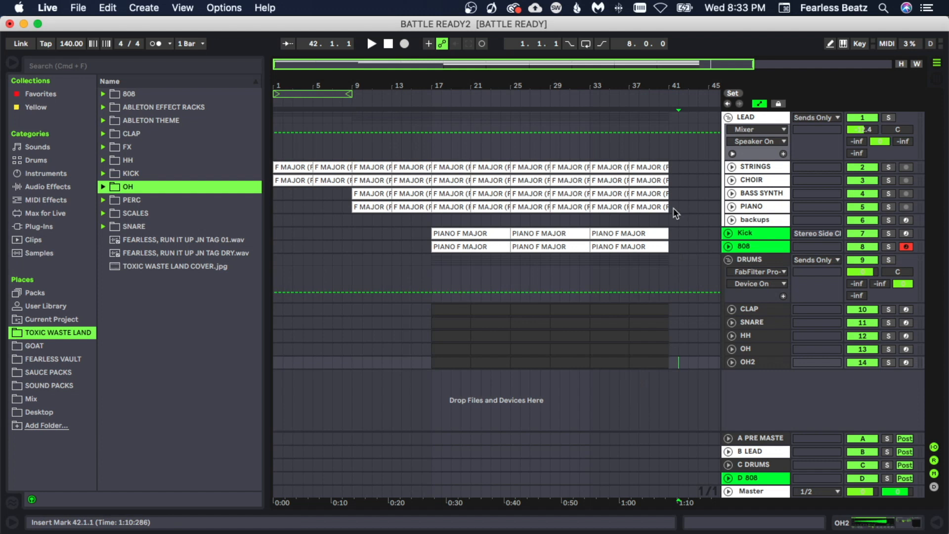
# Duplicate the STRINGS, CHOIR, BASS SYNTH and PIANO clips of bars 33 to 41 into bars 41 to 49, and play the arrangement from the start.
pyautogui.moveTo(675, 214); pyautogui.dragTo(590, 169)
pyautogui.press('super+d')
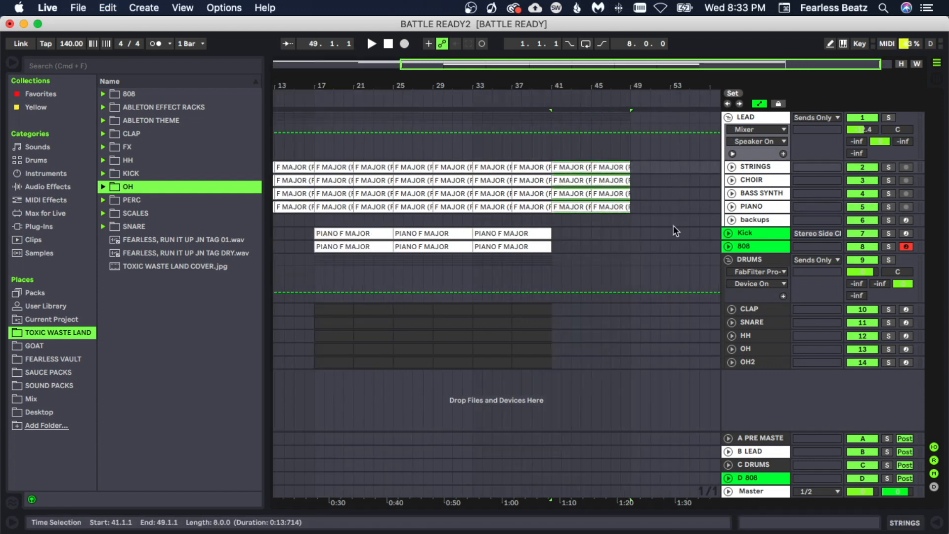
pyautogui.moveTo(630, 223); pyautogui.dragTo(556, 163)
pyautogui.moveTo(513, 86); pyautogui.dragTo(548, 62)
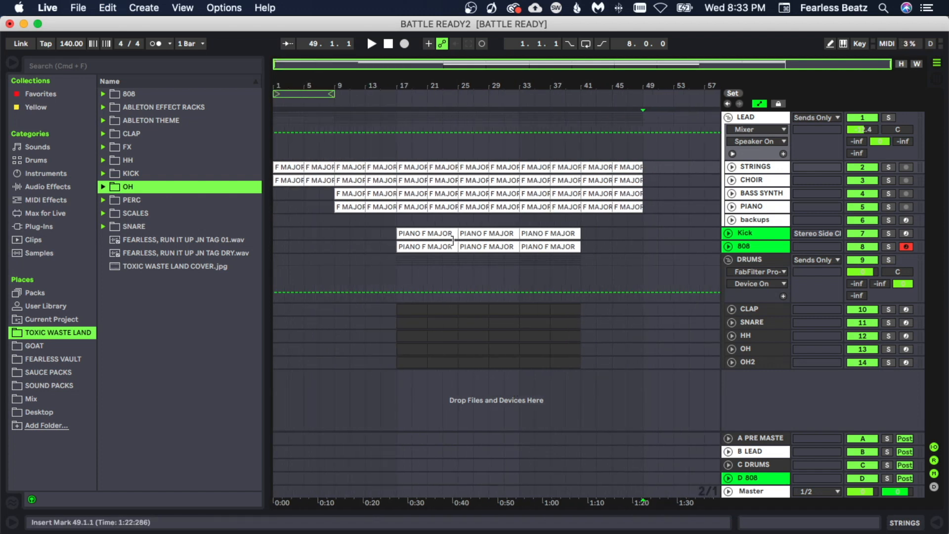
pyautogui.press('Home')
pyautogui.press('space')
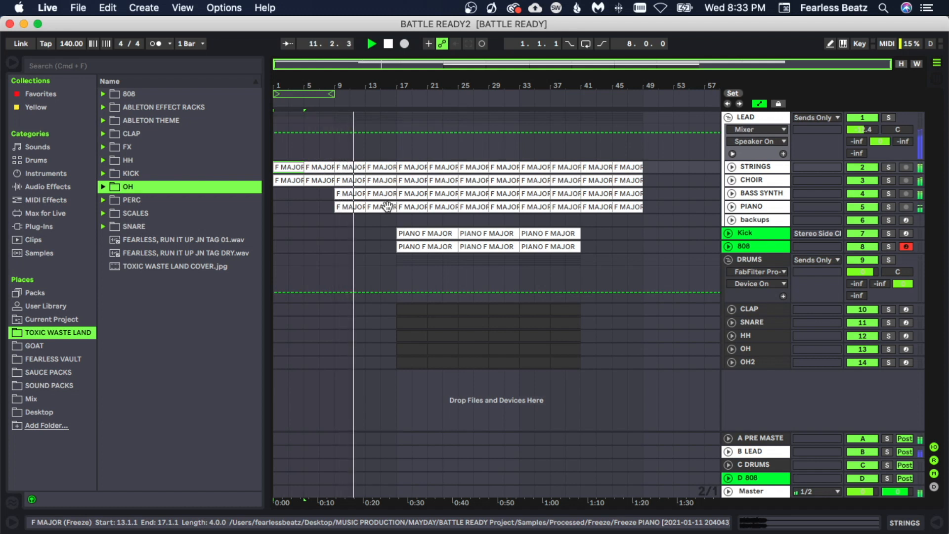
# Delete the BASS SYNTH and PIANO clips between bars 17 and 33.
pyautogui.click(413, 195)
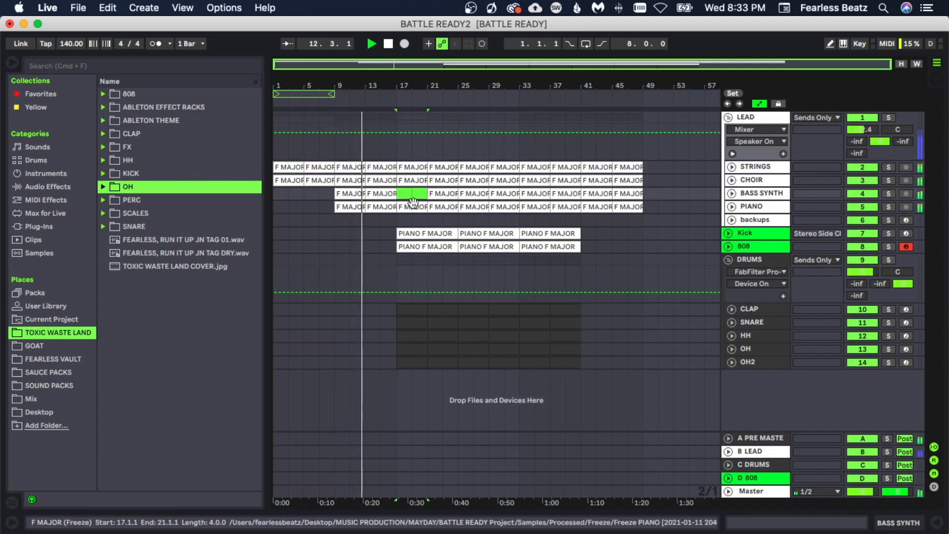
pyautogui.press('Delete')
pyautogui.click(415, 205)
pyautogui.press('Delete')
pyautogui.click(441, 193)
pyautogui.press('Delete')
pyautogui.click(442, 206)
pyautogui.press('Delete')
pyautogui.click(478, 193)
pyautogui.press('Delete')
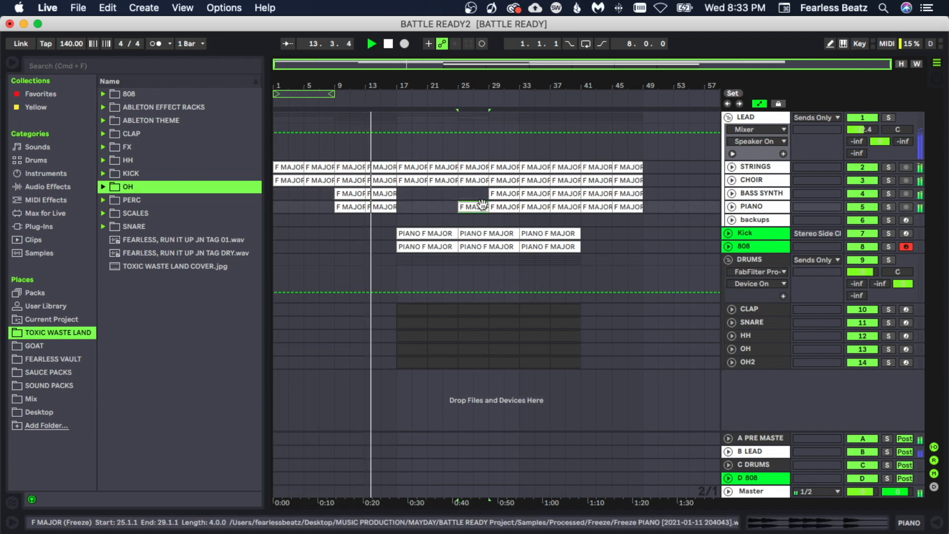
pyautogui.click(483, 206)
pyautogui.press('Delete')
pyautogui.click(508, 193)
pyautogui.press('Delete')
pyautogui.click(509, 206)
pyautogui.press('Delete')
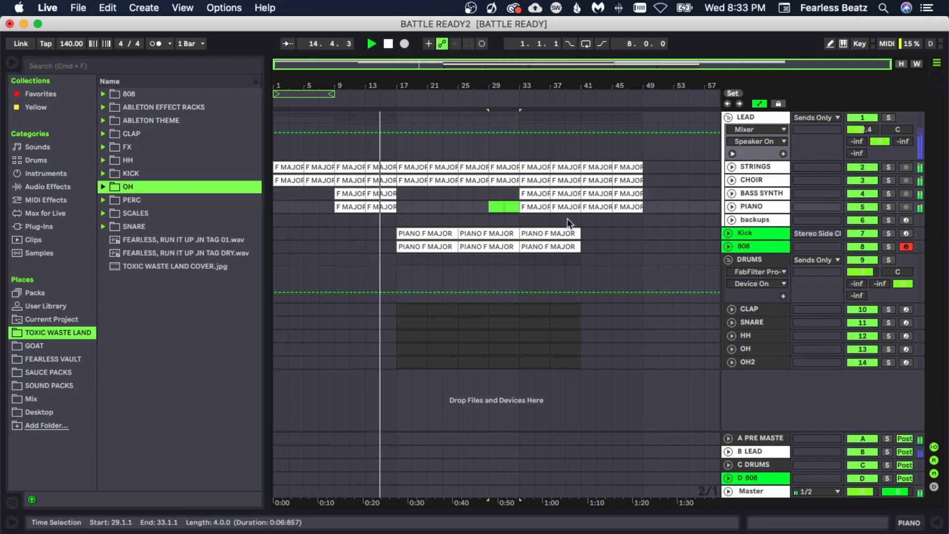
pyautogui.click(571, 206)
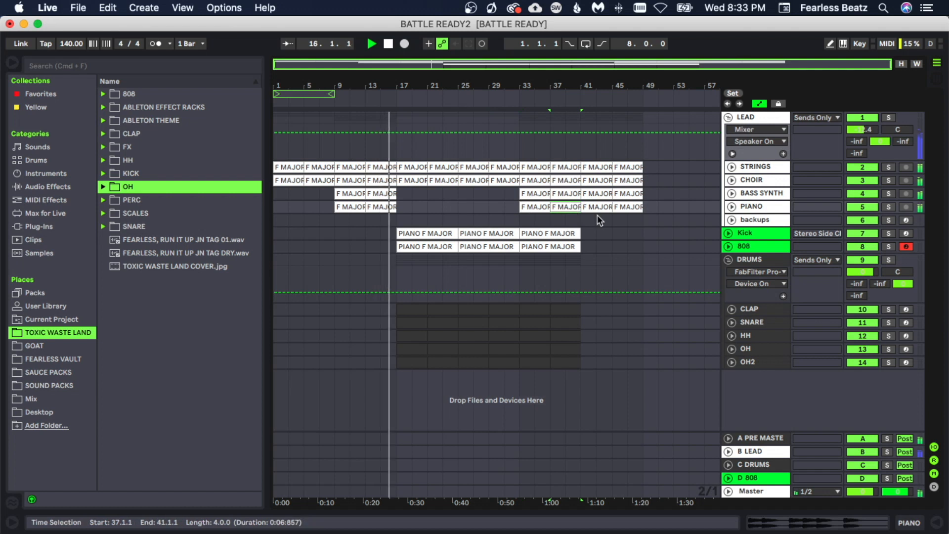
pyautogui.click(536, 193)
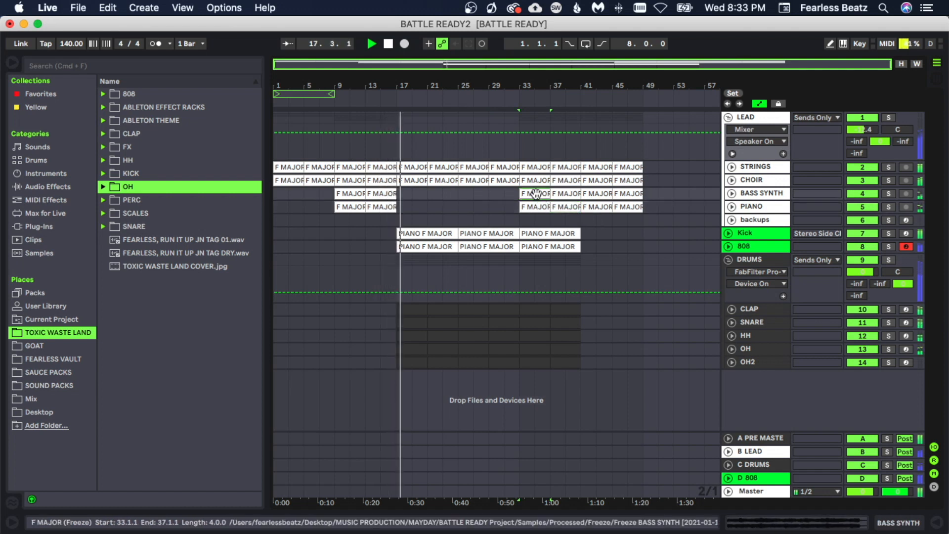
# Delete the CHOIR clips between bars 17 and 25 and between bars 33 and 41.
pyautogui.click(421, 180)
pyautogui.press('Delete')
pyautogui.click(439, 180)
pyautogui.press('Delete')
pyautogui.click(472, 180)
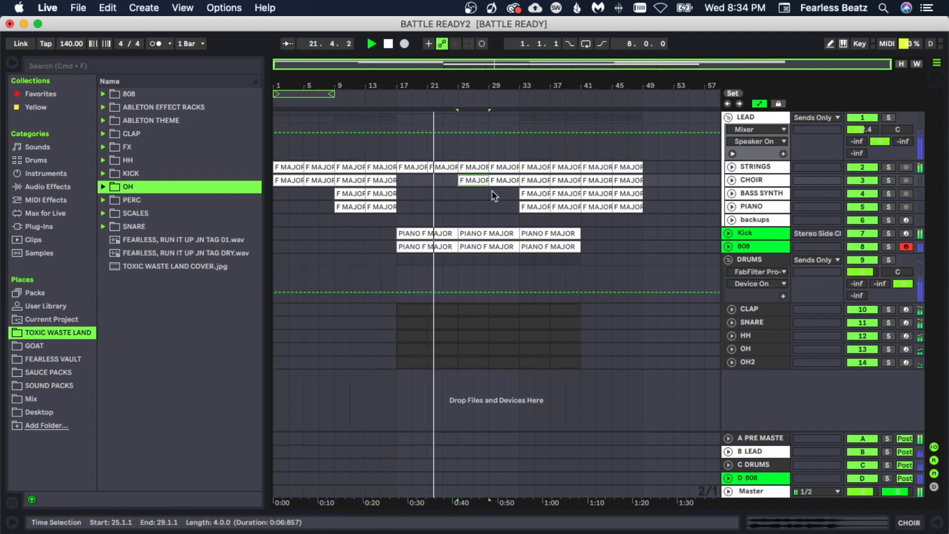
pyautogui.click(537, 182)
pyautogui.press('Delete')
pyautogui.click(559, 183)
pyautogui.press('Delete')
# Delete the BASS SYNTH and PIANO clips between bars 33 and 41.
pyautogui.click(544, 193)
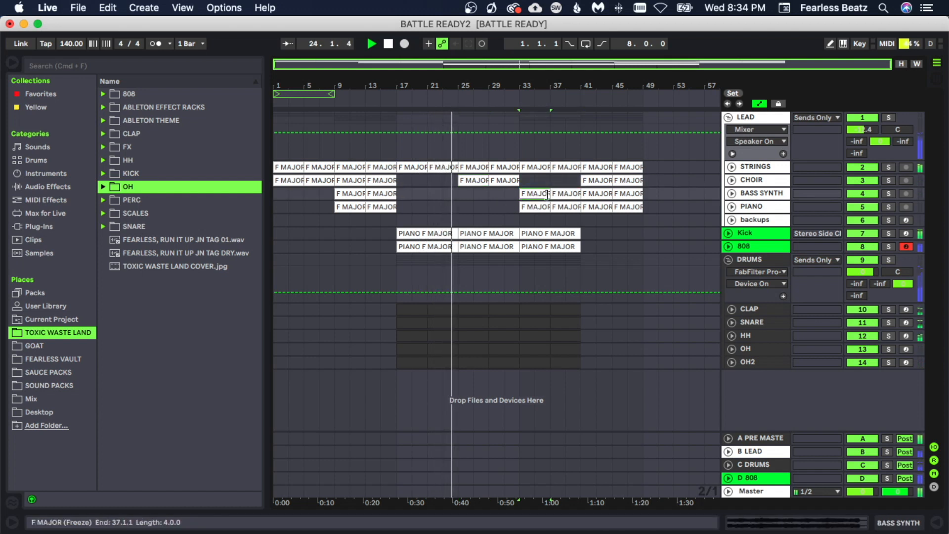
pyautogui.press('Delete')
pyautogui.click(557, 194)
pyautogui.press('Delete')
pyautogui.click(542, 204)
pyautogui.press('Delete')
pyautogui.click(566, 206)
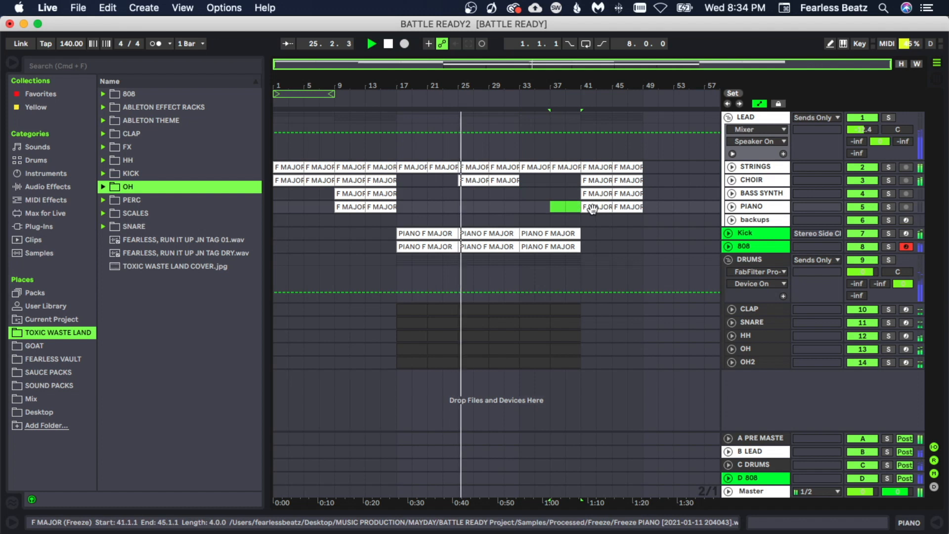
pyautogui.press('Delete')
pyautogui.click(566, 206)
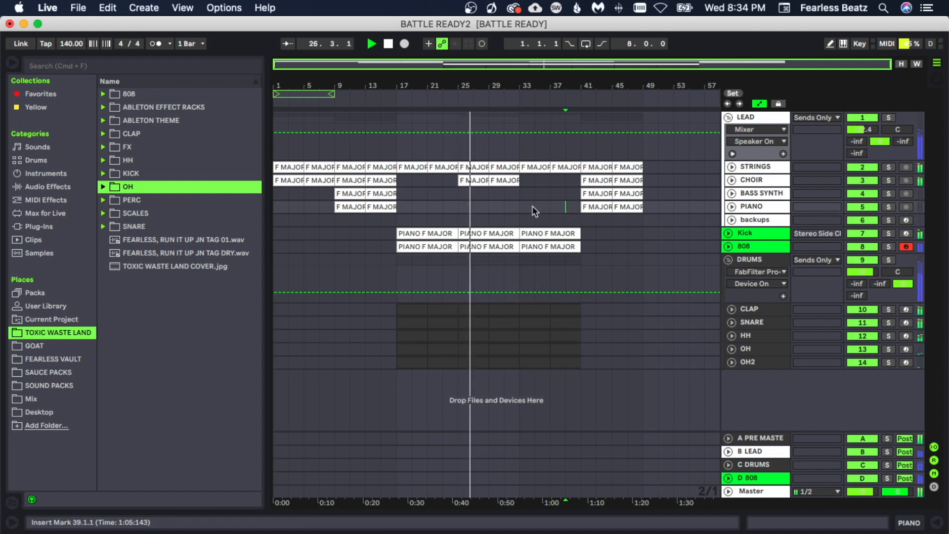
pyautogui.click(581, 219)
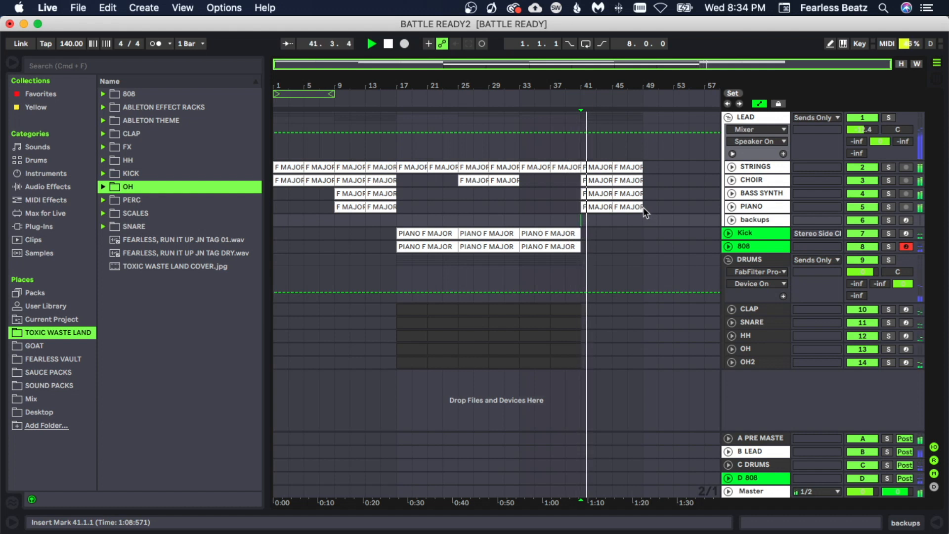
# Stop playback and move the STRINGS, CHOIR, BASS SYNTH and PIANO clips of bars 41 to 49 so they start at bar 49.
pyautogui.press('space')
pyautogui.moveTo(643, 207); pyautogui.dragTo(626, 204)
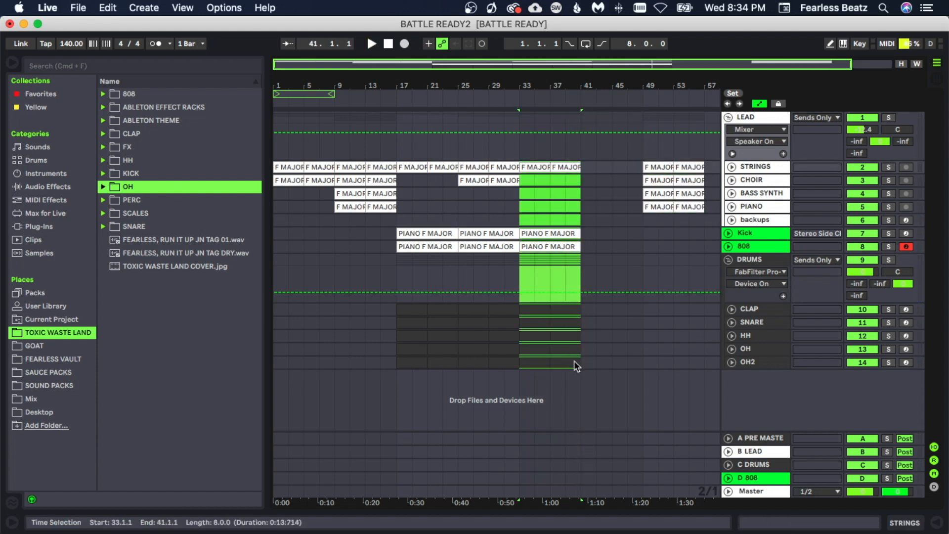
# Duplicate the bars 33 to 41 section across all tracks so the copy fills bars 41 to 49.
pyautogui.click(576, 365)
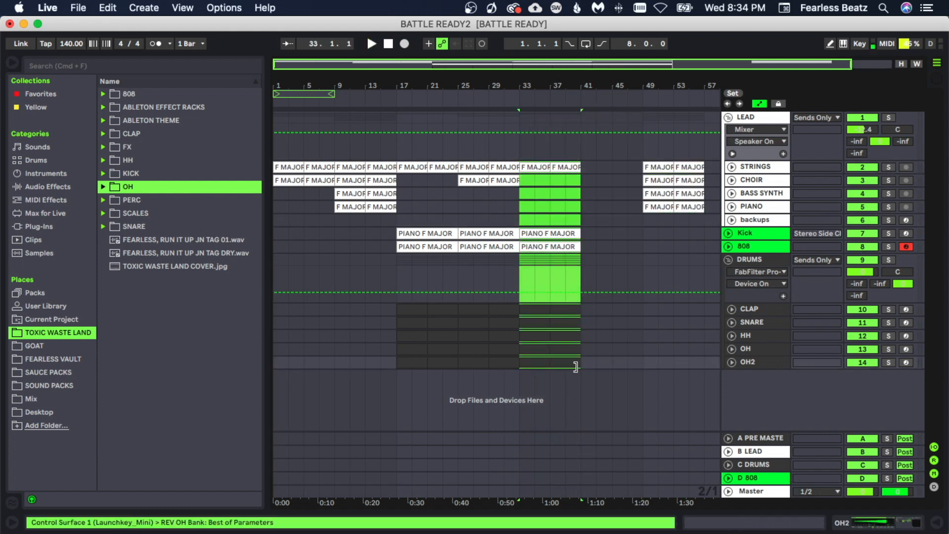
pyautogui.press('super+d')
pyautogui.click(607, 240)
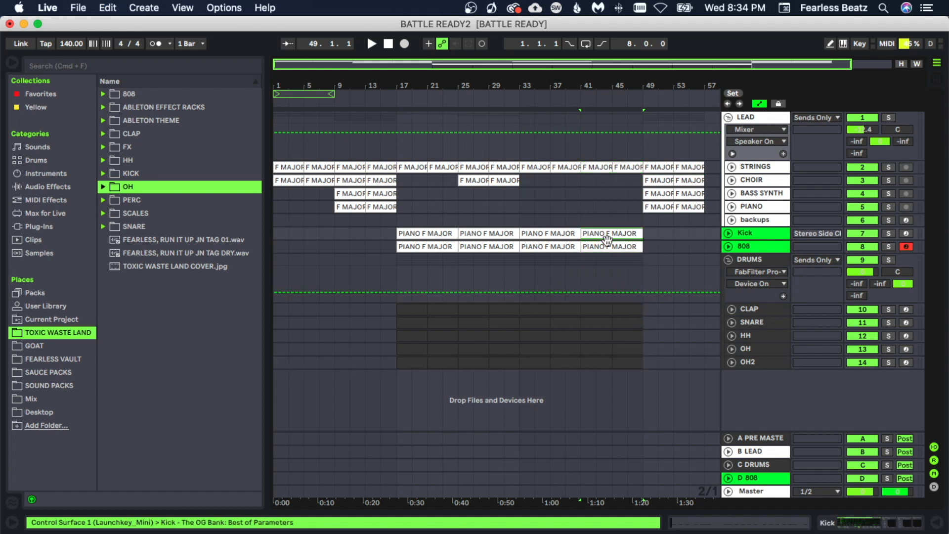
pyautogui.moveTo(582, 149); pyautogui.dragTo(646, 373)
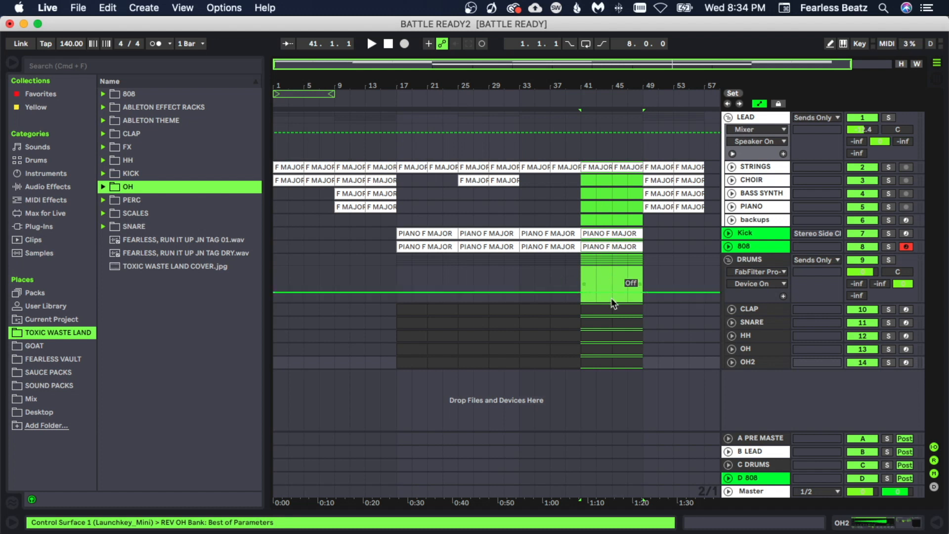
pyautogui.click(598, 240)
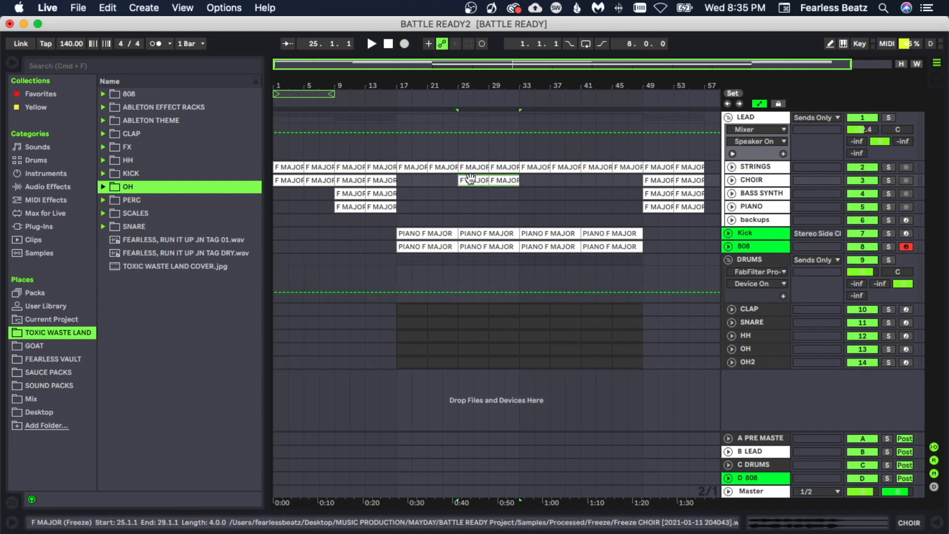
# Copy the CHOIR clips of bars 25 to 33 to bar 41 and save the project.
pyautogui.moveTo(470, 183); pyautogui.dragTo(592, 184)
pyautogui.click(585, 193)
pyautogui.press('super+s')
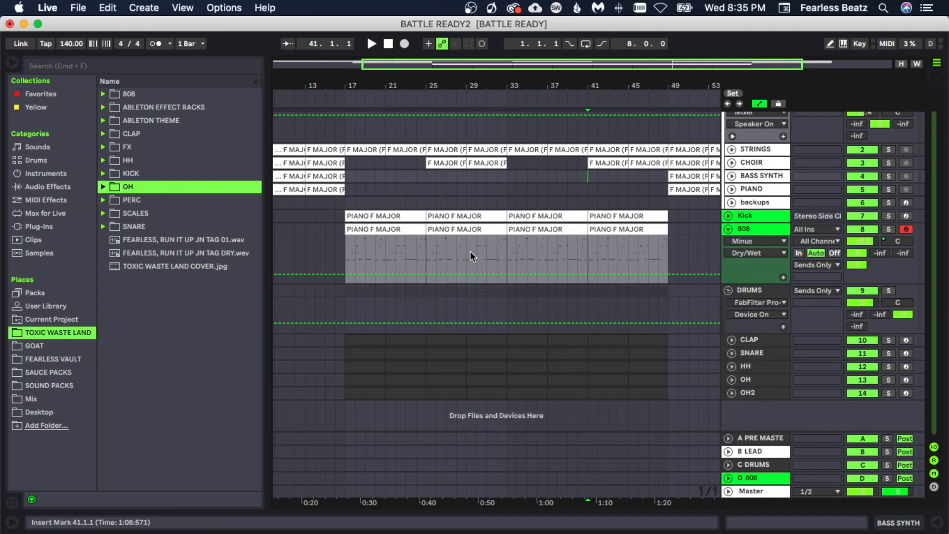
# Split the 808 clip of bars 25 to 33 at bar 29 and colour the halves lime green and turquoise.
pyautogui.click(467, 247)
pyautogui.press('super+e')
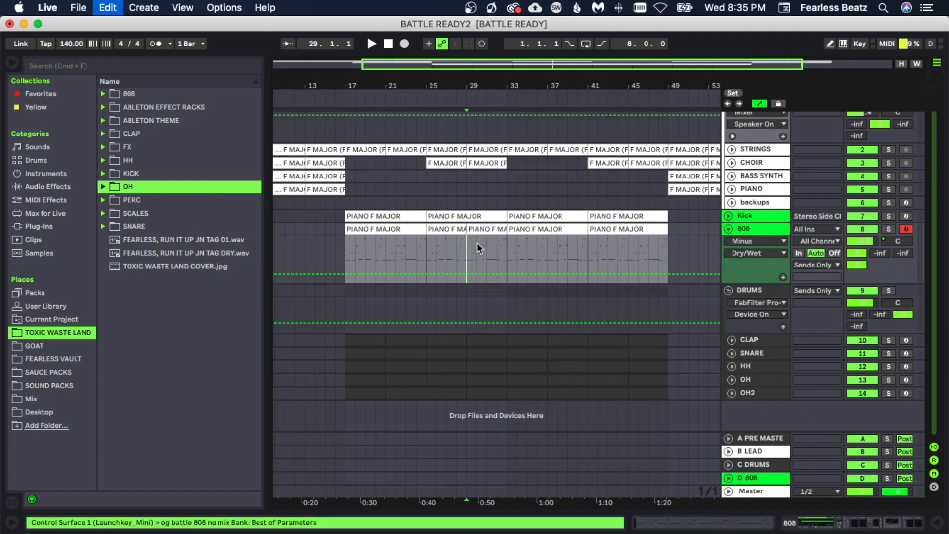
pyautogui.click(457, 229)
pyautogui.rightClick(456, 229)
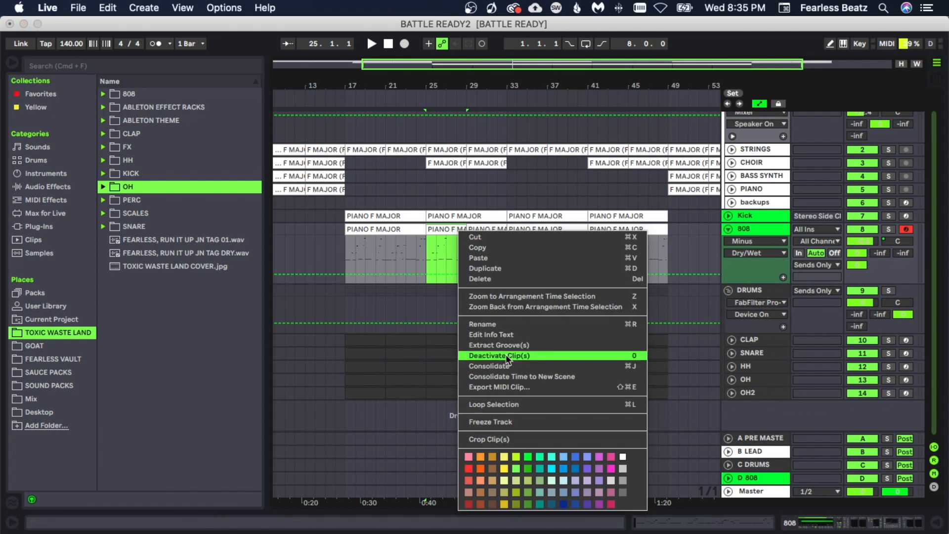
pyautogui.click(516, 456)
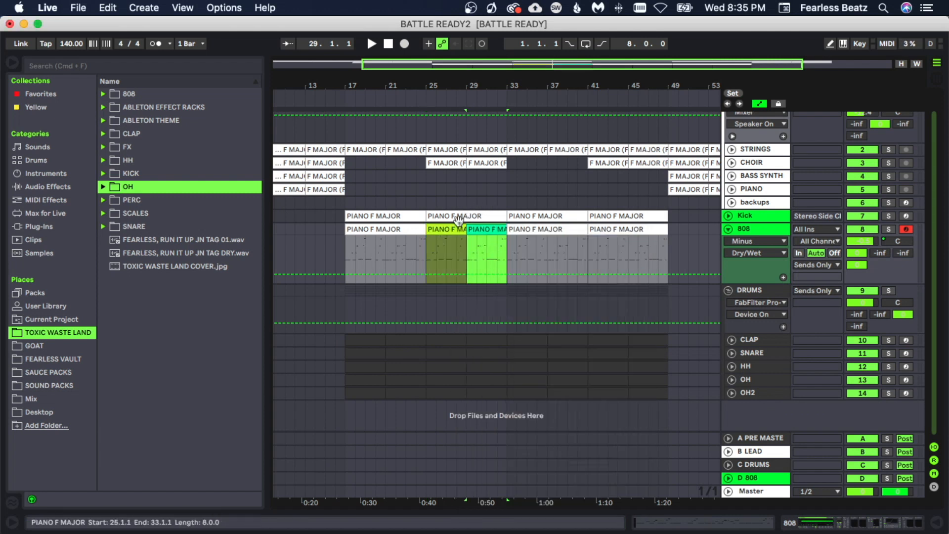
pyautogui.click(440, 241)
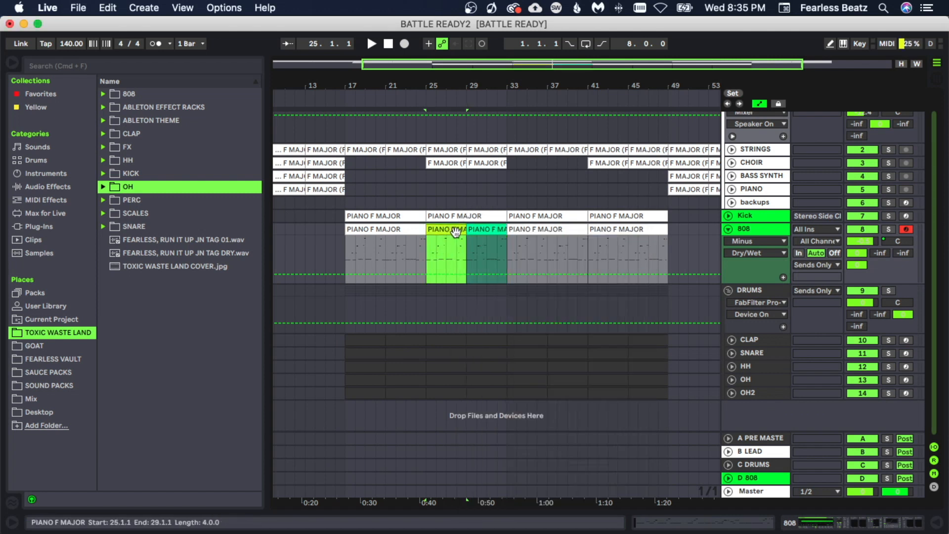
# Open the 808 clip of bars 17 to 25 for note editing and delete the highest notes in its opening bars.
pyautogui.click(392, 247)
pyautogui.click(394, 229)
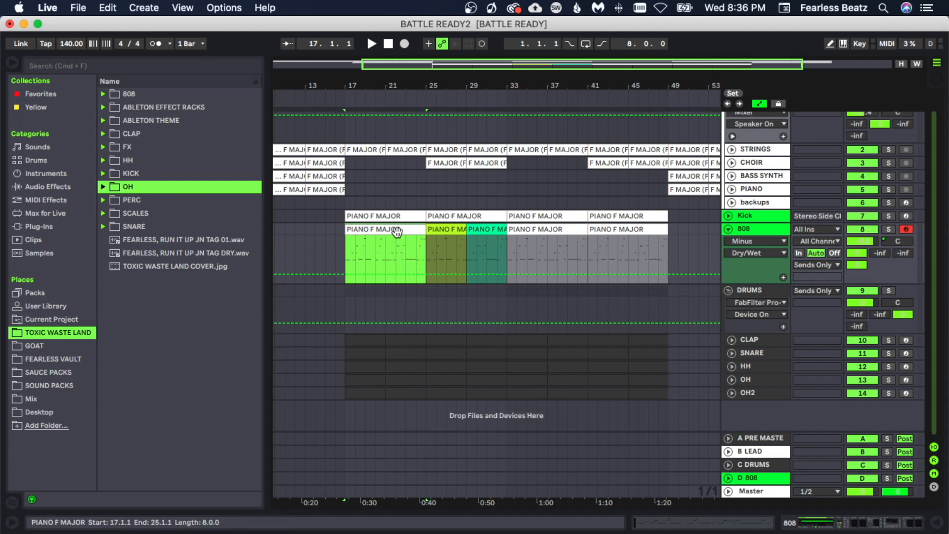
pyautogui.doubleClick(391, 231)
pyautogui.moveTo(311, 154); pyautogui.dragTo(410, 166)
pyautogui.press('Delete')
pyautogui.press('Delete')
# Delete the A#6 roll before bar 3 and lengthen the second A3 note to meet the following A#3.
pyautogui.moveTo(358, 176); pyautogui.dragTo(404, 199)
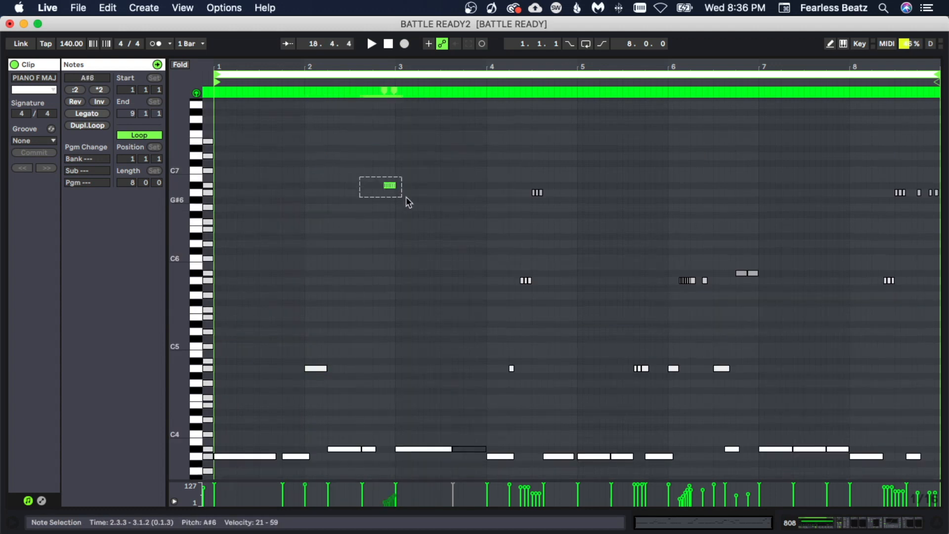
pyautogui.scroll(-2, 389, 229)
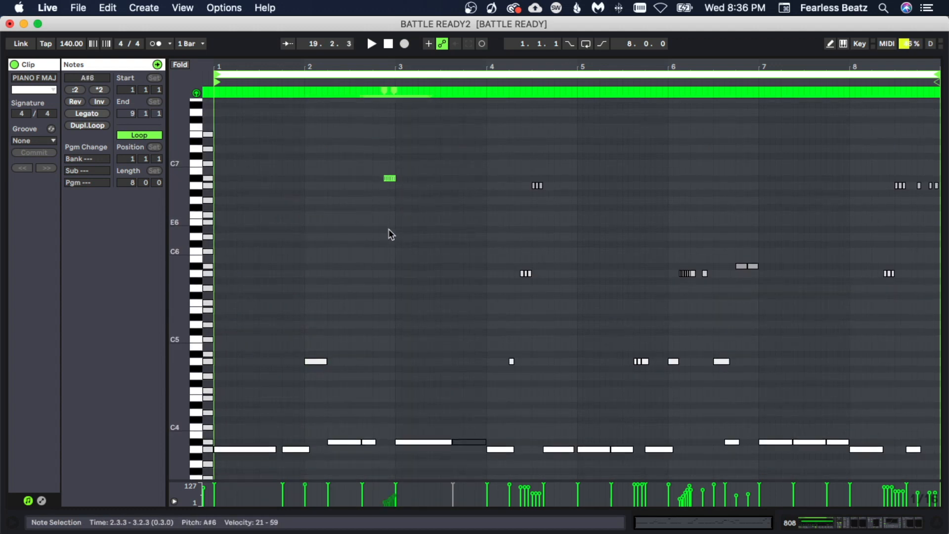
pyautogui.press('Delete')
pyautogui.scroll(-3, 351, 346)
pyautogui.press('space')
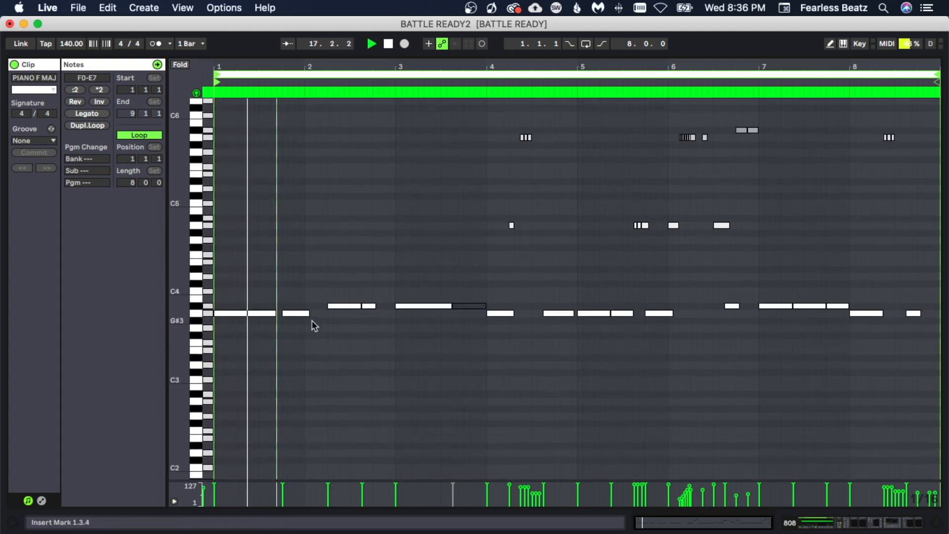
pyautogui.moveTo(309, 313); pyautogui.dragTo(326, 313)
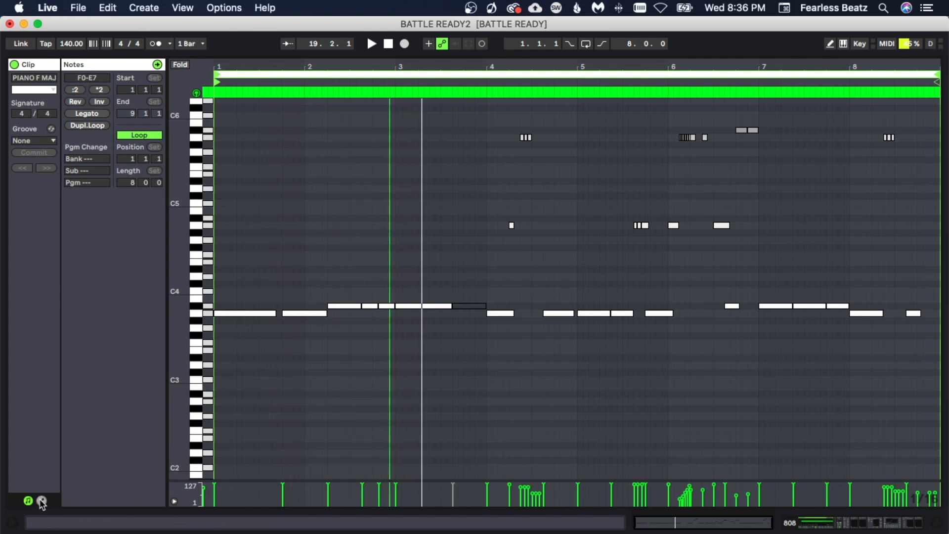
# Show the 808 track's panning automation and clear it from the clip between bars 17 and 25.
pyautogui.click(42, 500)
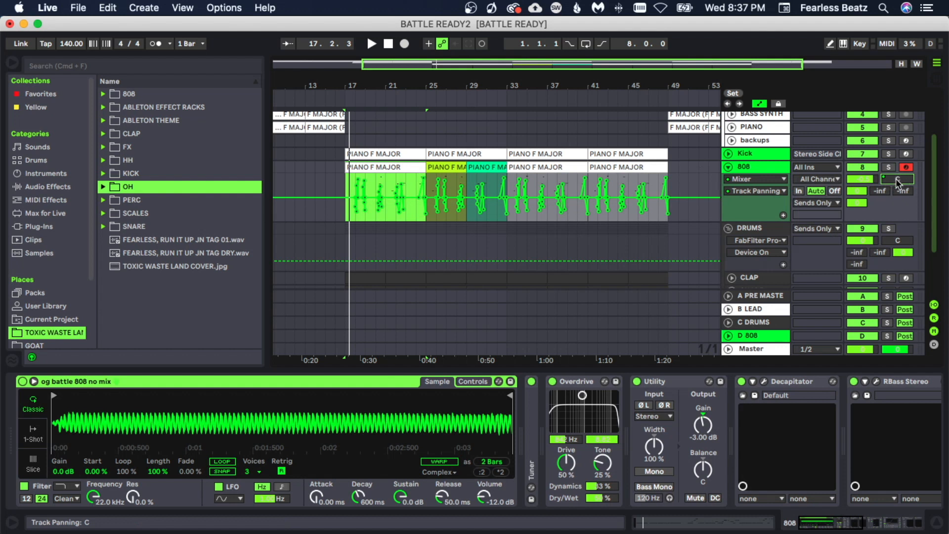
pyautogui.rightClick(897, 180)
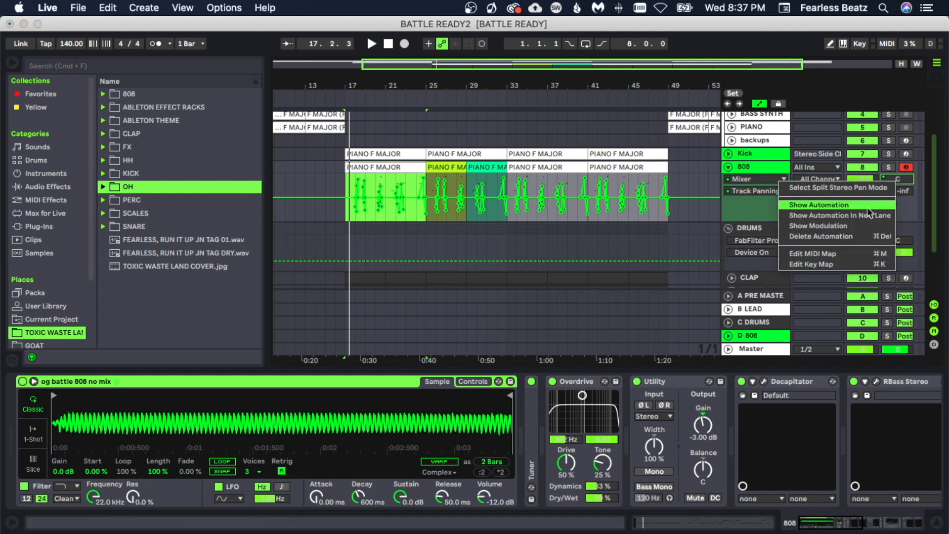
pyautogui.click(850, 208)
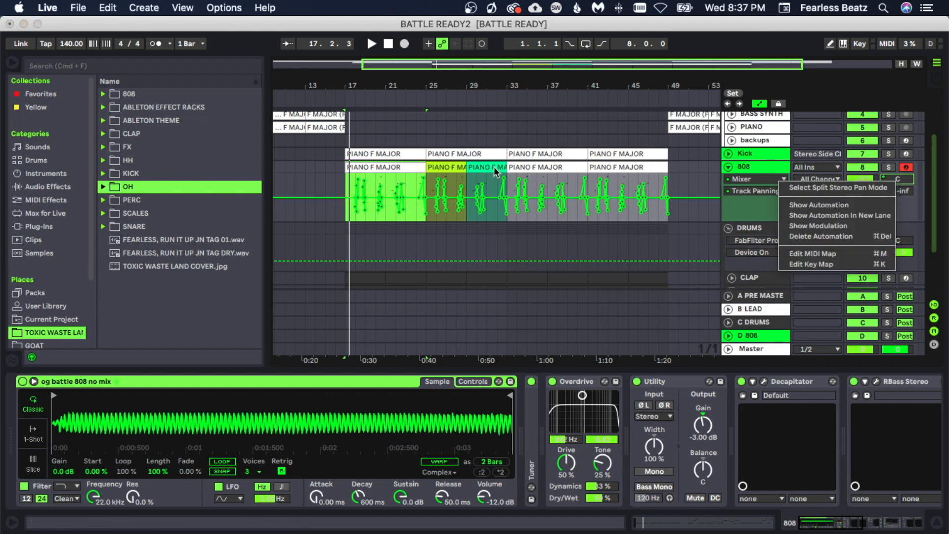
pyautogui.click(376, 166)
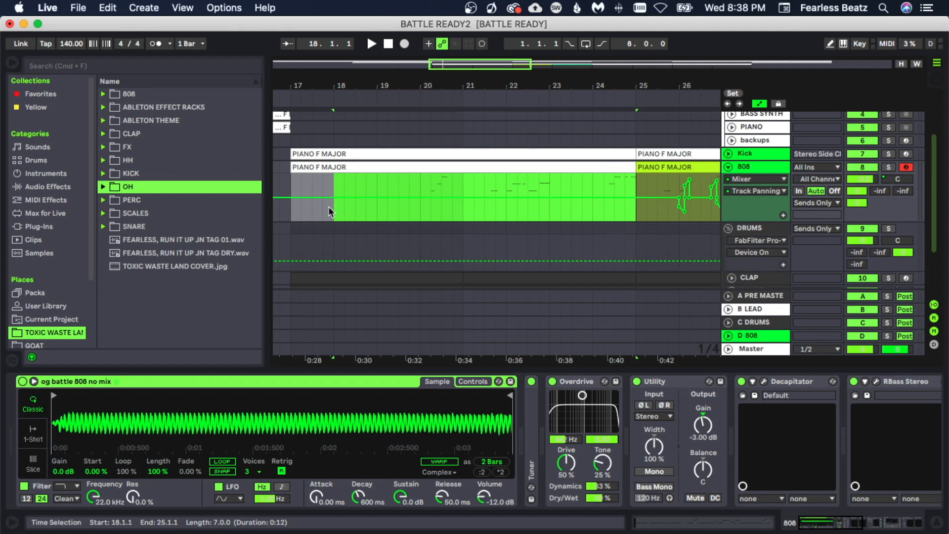
pyautogui.click(291, 211)
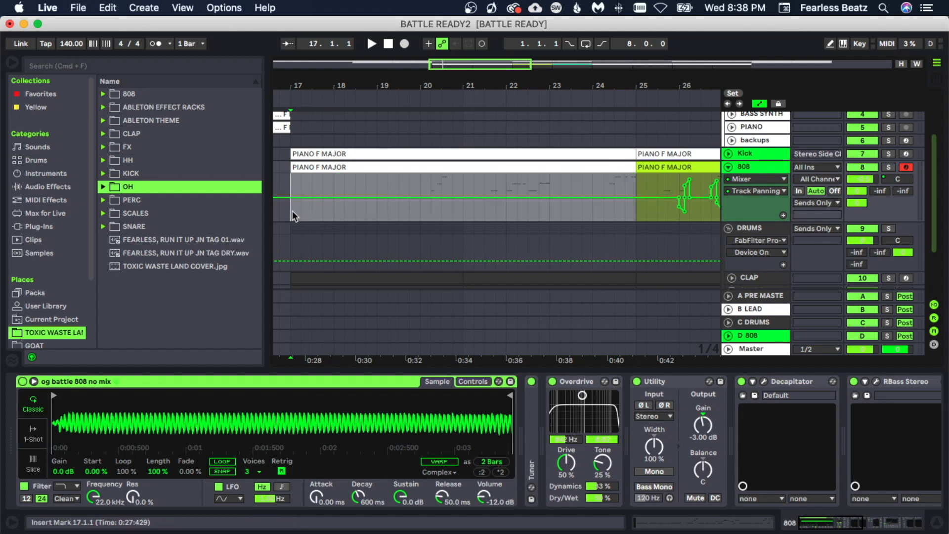
# In the 808 clip at bar 17, delete the short A#3 note before bar 3 and lengthen the preceding A#3 to bar 3.
pyautogui.doubleClick(398, 167)
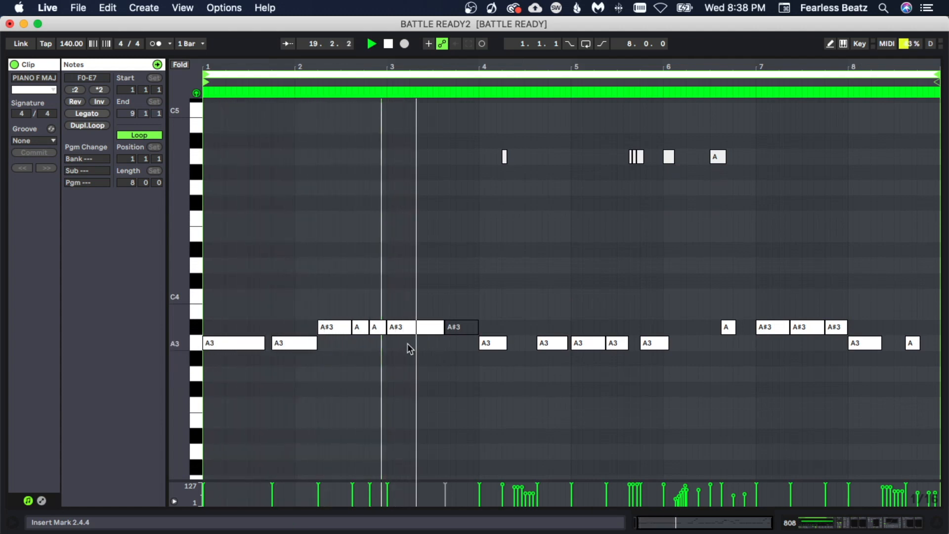
pyautogui.press('space')
pyautogui.doubleClick(380, 328)
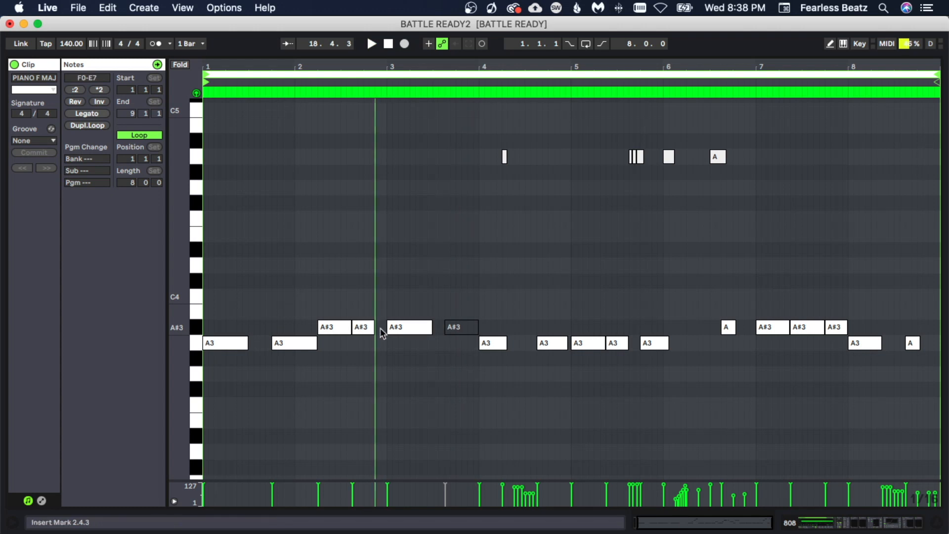
pyautogui.press('space')
pyautogui.moveTo(374, 327); pyautogui.dragTo(386, 328)
pyautogui.press('space')
pyautogui.press('space')
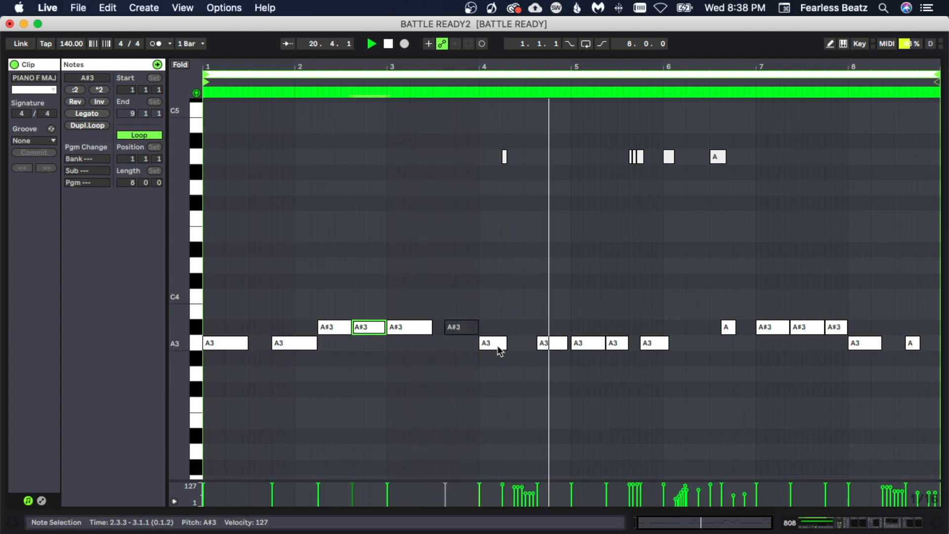
# Lengthen the A3 note at bar 4, place the deactivated A#3 note actively at 3.4.1 ending at bar 4, and listen back.
pyautogui.press('space')
pyautogui.moveTo(506, 343); pyautogui.dragTo(518, 342)
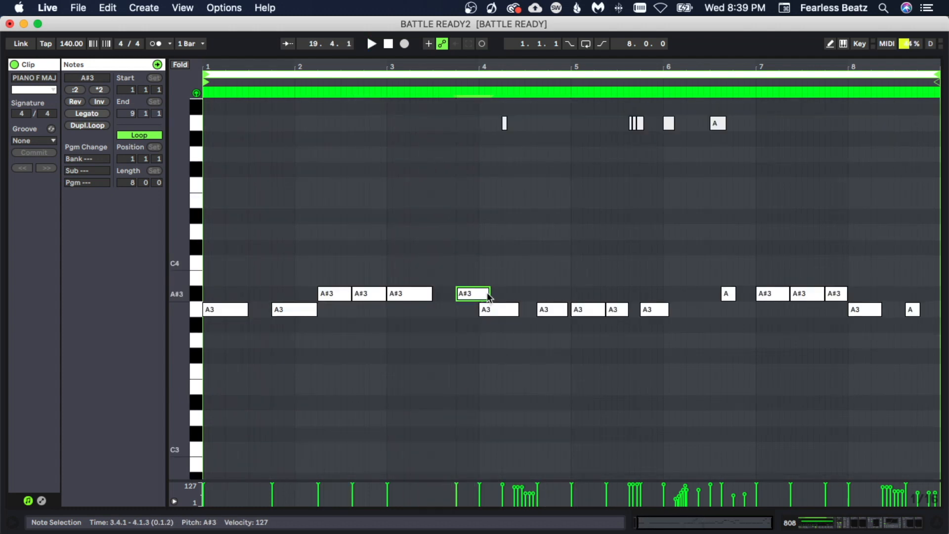
pyautogui.press('space')
pyautogui.moveTo(489, 294); pyautogui.dragTo(476, 283)
pyautogui.click(461, 462)
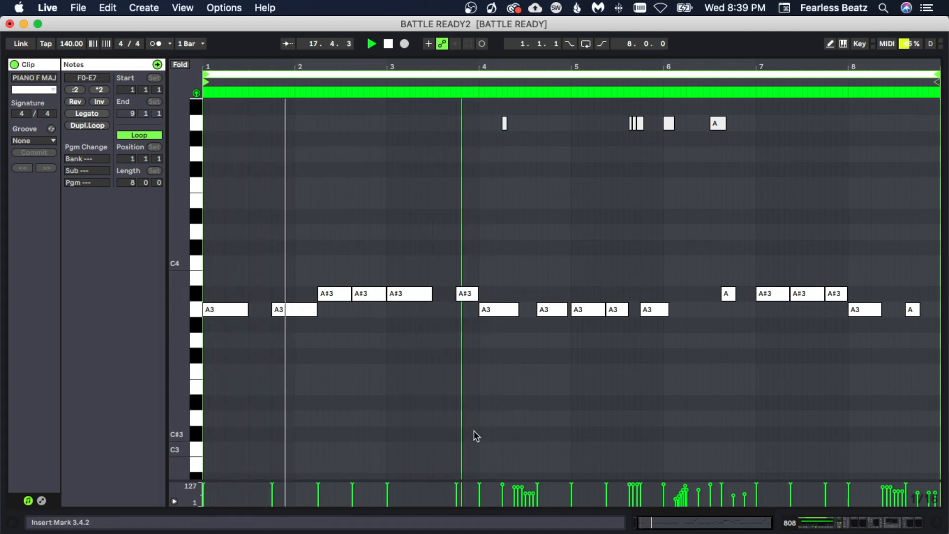
pyautogui.click(477, 435)
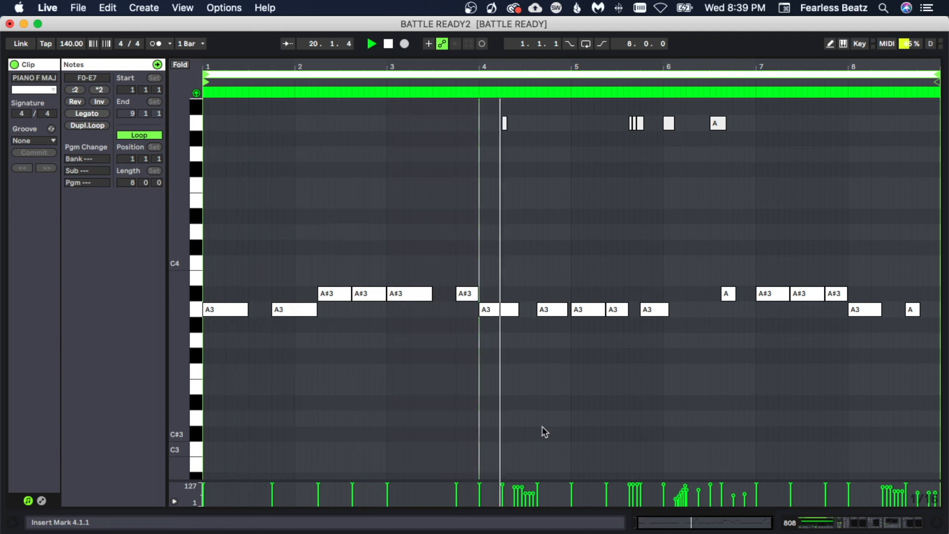
# Set the clip loop to four bars from bar 5 and delete the A5 notes in bar 6.
pyautogui.scroll(5, 533, 399)
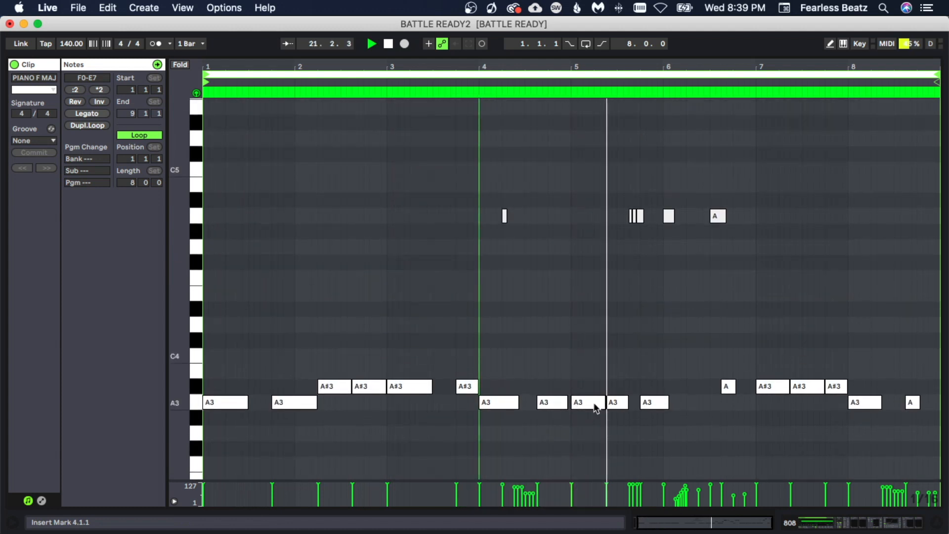
pyautogui.scroll(1, 599, 407)
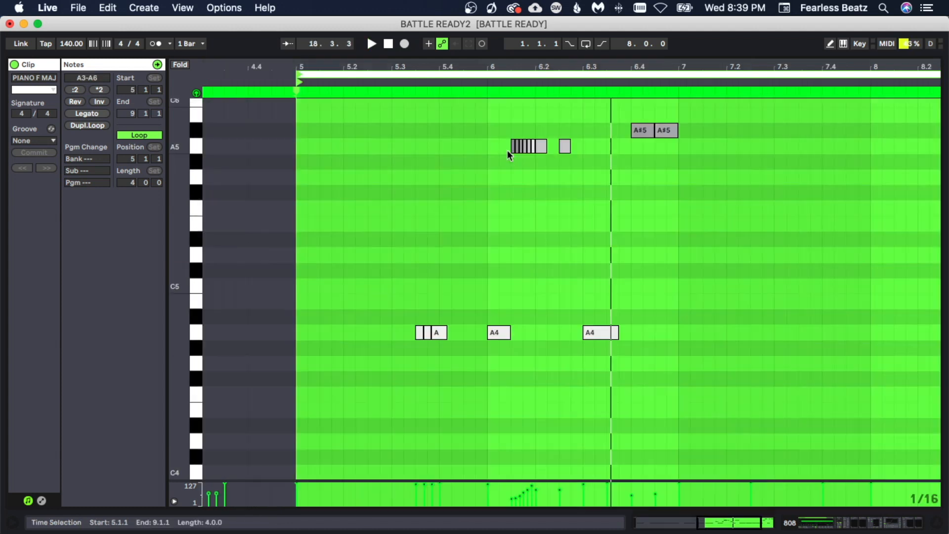
pyautogui.moveTo(492, 134); pyautogui.dragTo(588, 170)
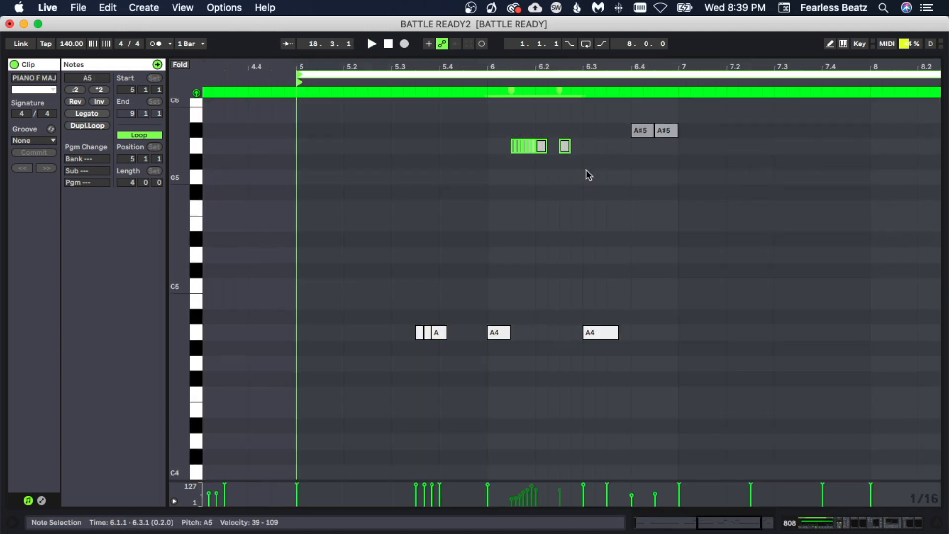
pyautogui.press('Delete')
# Delete the two A4 notes at 6.1.1 and 6.3.1 of the 808 clip.
pyautogui.scroll(-7, 548, 221)
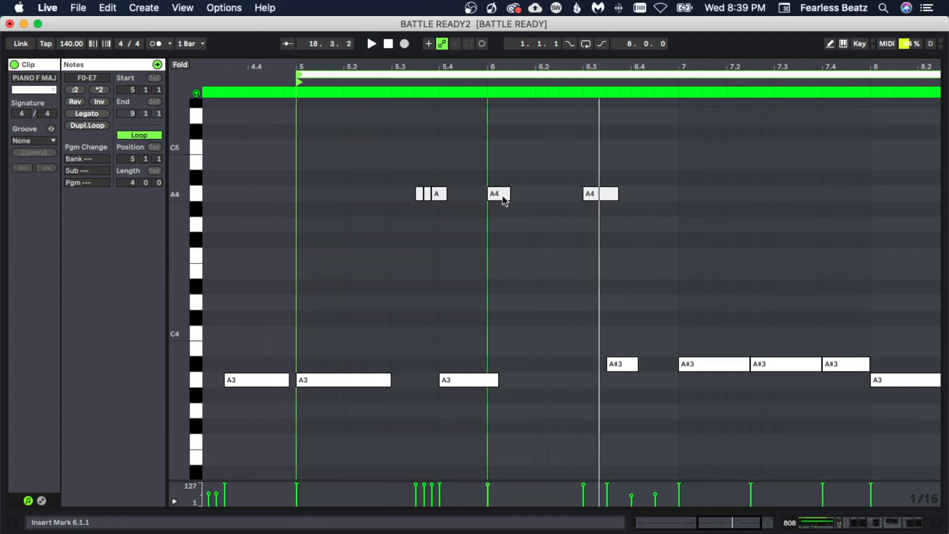
pyautogui.click(599, 197)
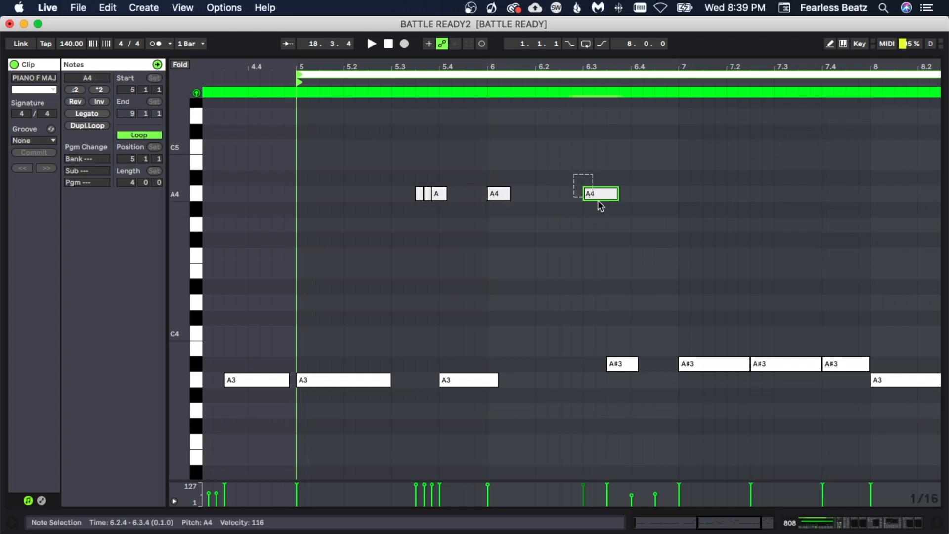
pyautogui.press('Delete')
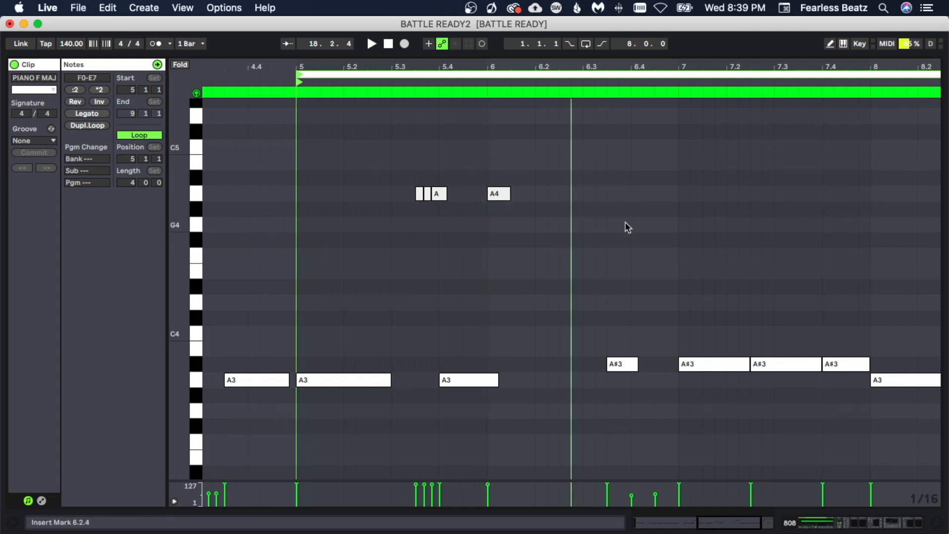
pyautogui.click(403, 219)
pyautogui.doubleClick(500, 194)
pyautogui.press('space')
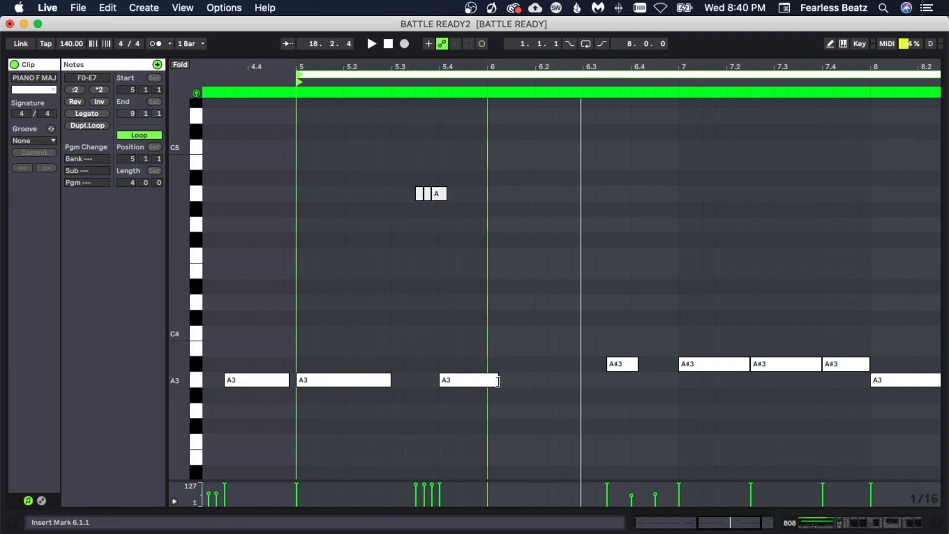
# Lengthen the A3 note at 5.4.1 to end at 6.2.1 and add another A3 note directly after it.
pyautogui.press('space')
pyautogui.moveTo(497, 380); pyautogui.dragTo(524, 378)
pyautogui.moveTo(525, 378); pyautogui.dragTo(537, 378)
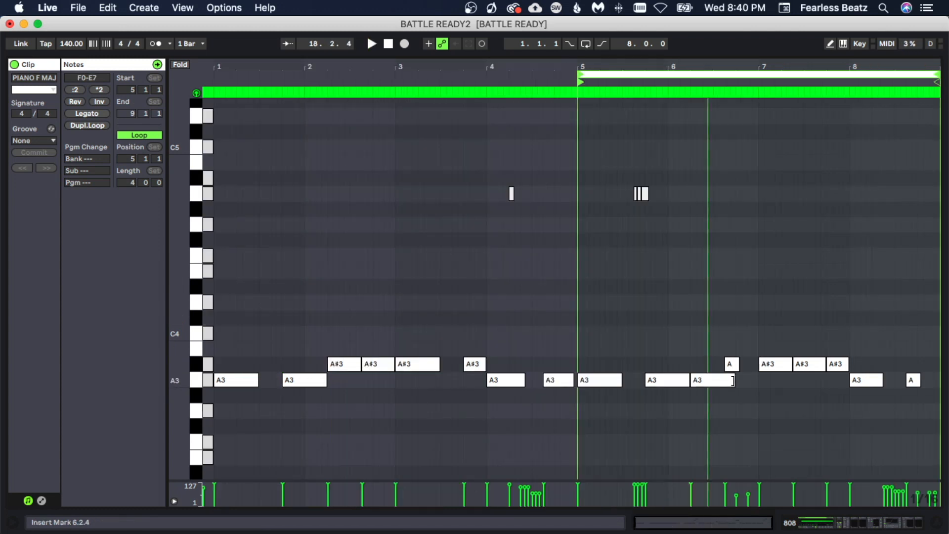
# Shorten the note at 6.2.1 to meet the following A#3, raise it to A#3 and play the pattern.
pyautogui.moveTo(733, 379); pyautogui.dragTo(714, 367)
pyautogui.click(707, 400)
pyautogui.press('space')
pyautogui.scroll(1, 687, 459)
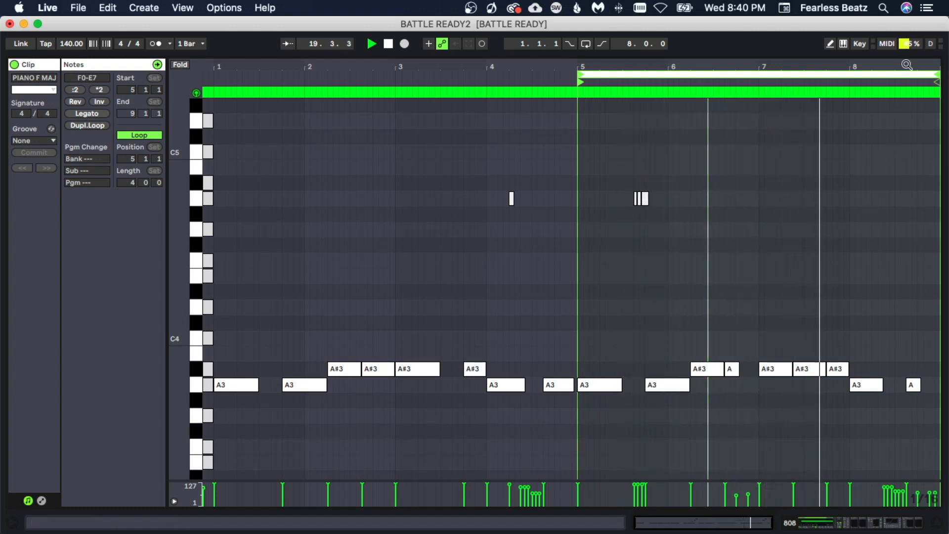
pyautogui.moveTo(907, 64); pyautogui.dragTo(854, 107)
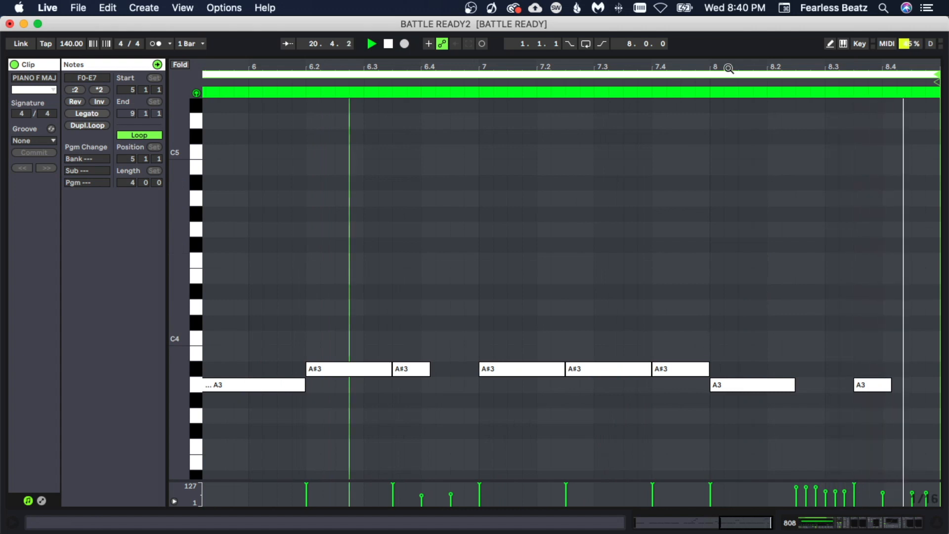
# Delete the A#3 note at 7.4.1 of the 808 clip and lengthen the preceding A#3 to end at 7.4.3.
pyautogui.press('Delete')
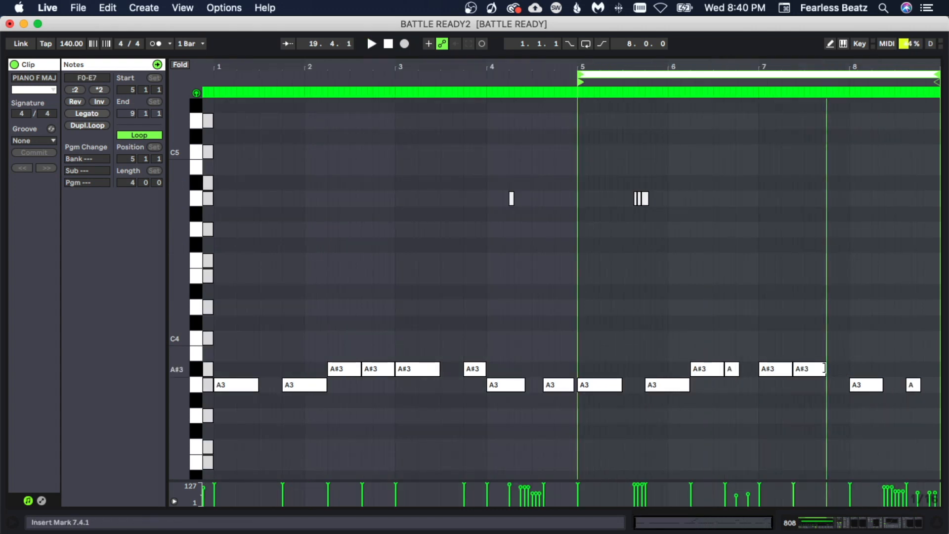
pyautogui.click(824, 368)
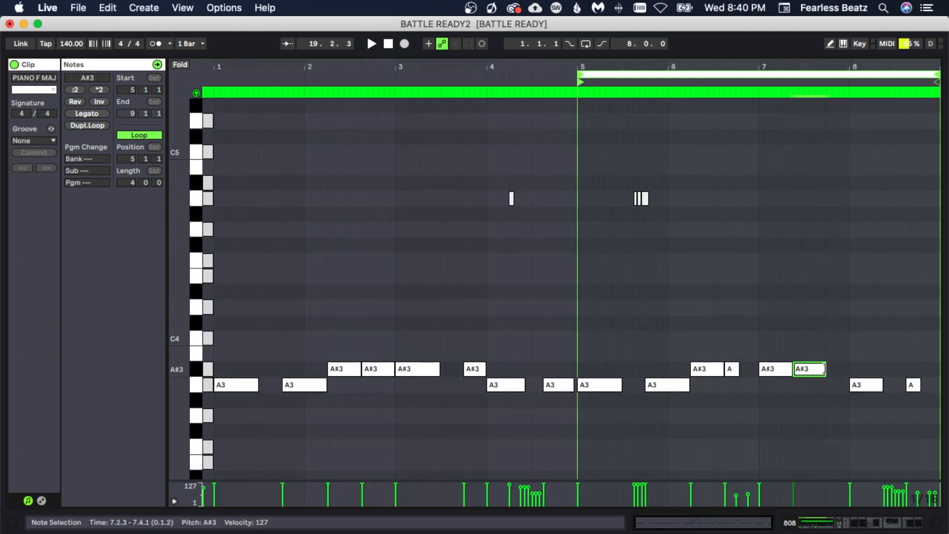
pyautogui.moveTo(824, 368); pyautogui.dragTo(837, 368)
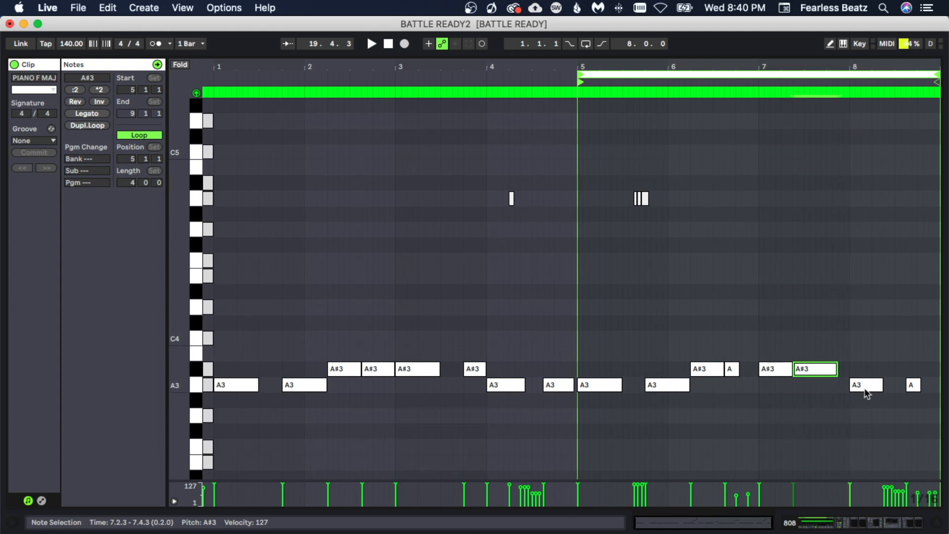
# Lengthen the A3 note at 8.1.1 to end at 8.3.1 and the A3 note at 8.3.3 to end at 8.4.4.
pyautogui.click(867, 386)
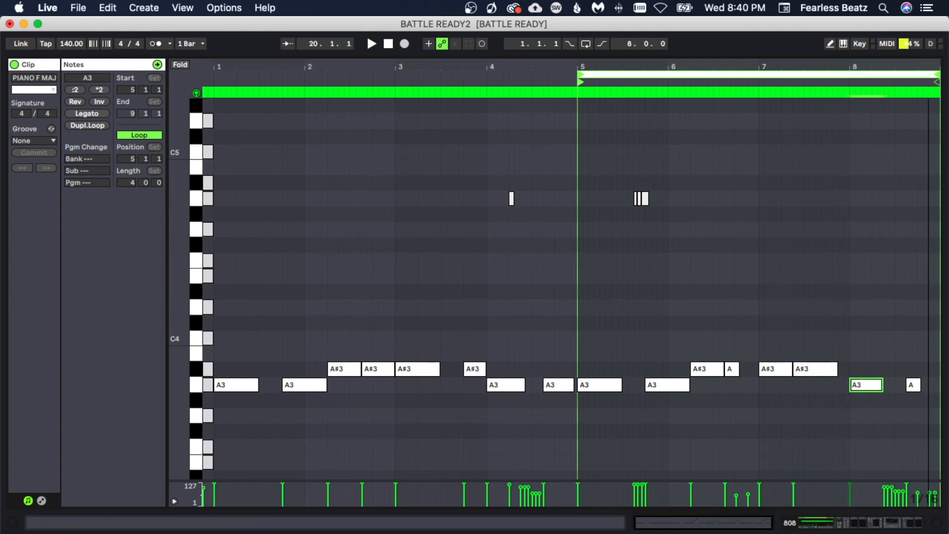
pyautogui.moveTo(928, 67); pyautogui.dragTo(928, 113)
pyautogui.moveTo(903, 385); pyautogui.dragTo(935, 383)
pyautogui.click(904, 354)
# Delete all the A6 notes in bar 8 of the 808 clip and play the pattern.
pyautogui.scroll(10, 685, 182)
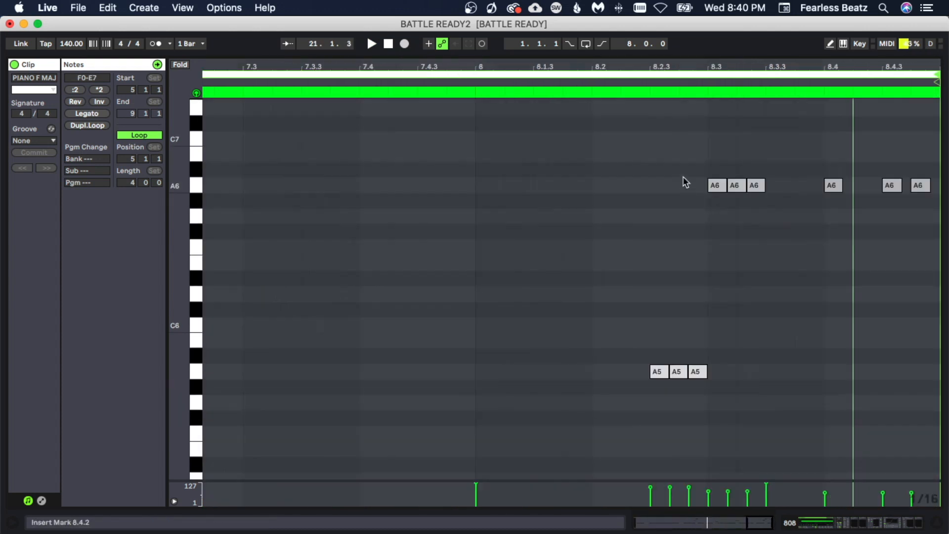
pyautogui.moveTo(671, 166); pyautogui.dragTo(941, 228)
pyautogui.press('Delete')
pyautogui.press('space')
# Shorten the A3 note at 8.1.1 to end at 8.2.3.
pyautogui.scroll(-4, 879, 345)
pyautogui.scroll(-8, 880, 345)
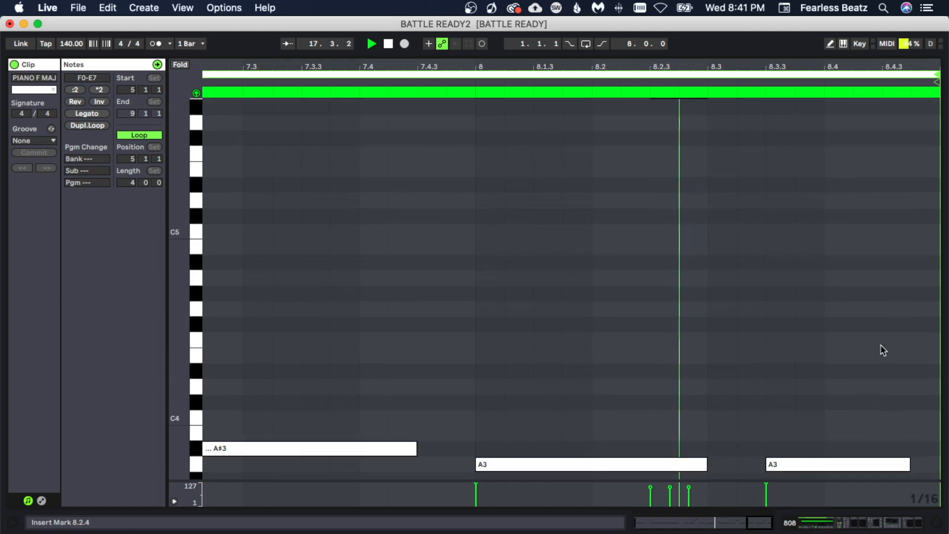
pyautogui.scroll(5, 720, 338)
pyautogui.scroll(-4, 715, 343)
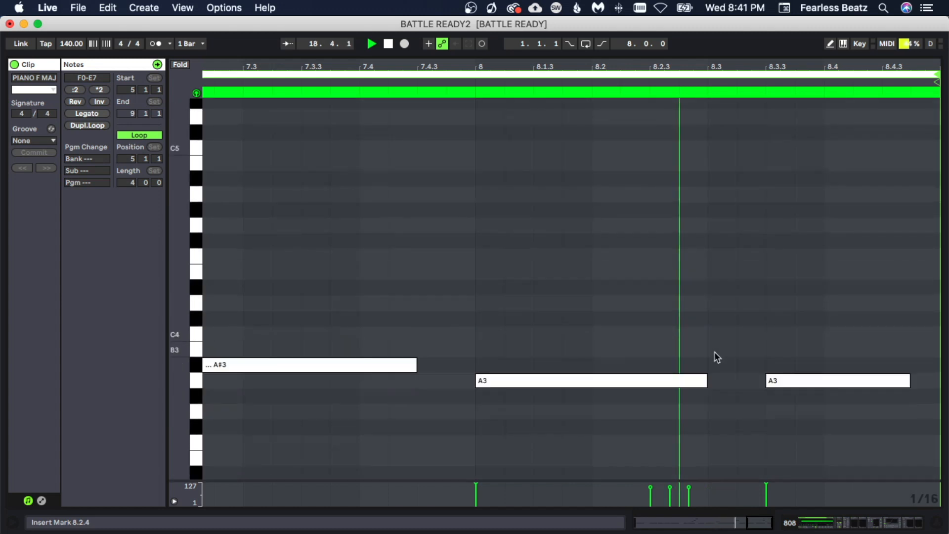
pyautogui.moveTo(702, 379); pyautogui.dragTo(647, 379)
# Add an A5 note from 8.3.1 to 8.3.2, directly after the three short A5 notes in bar 8.
pyautogui.scroll(3, 728, 364)
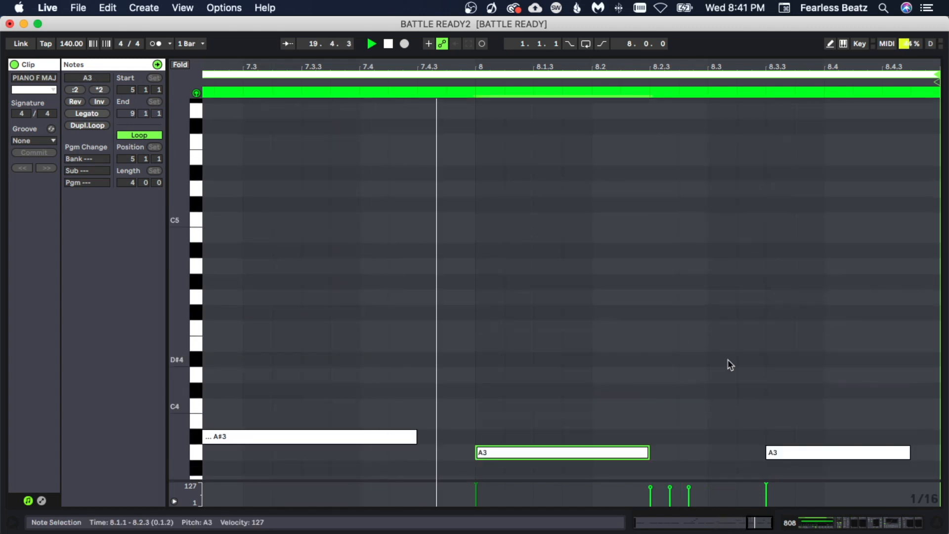
pyautogui.scroll(4, 742, 353)
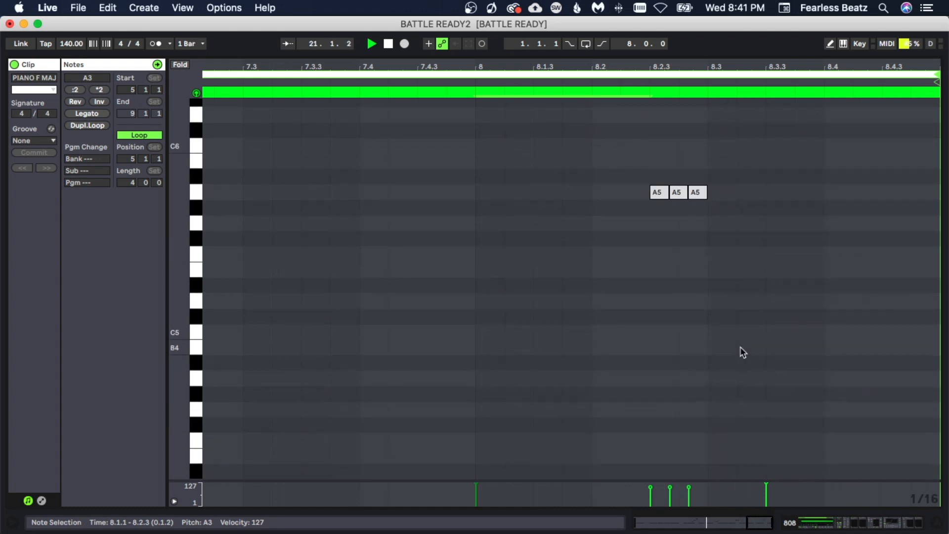
pyautogui.click(700, 192)
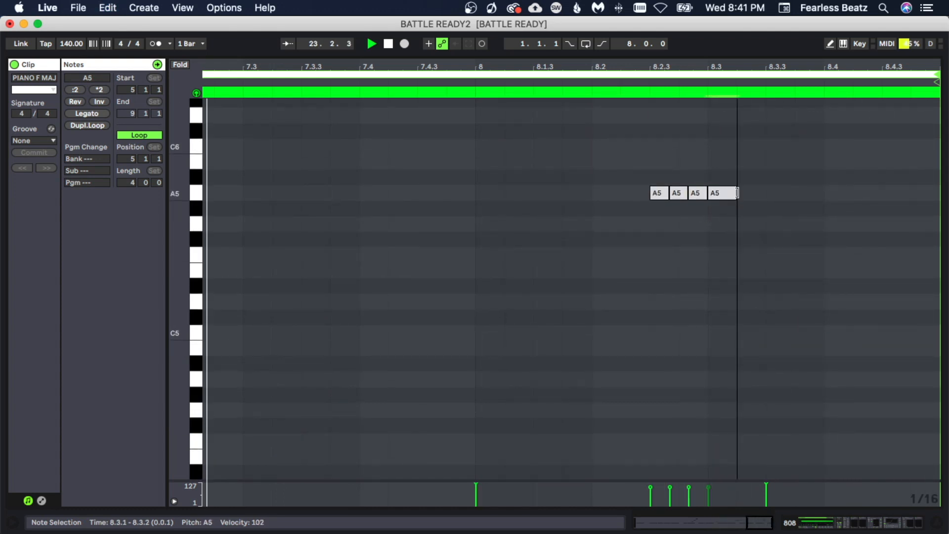
pyautogui.click(739, 203)
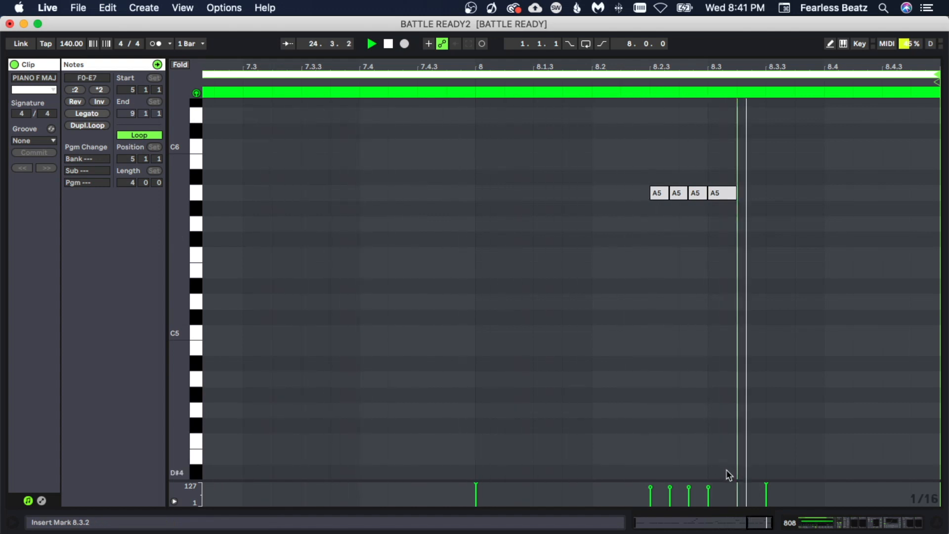
# Transpose the A5 note at 8.3.1 down an octave to A4 and lengthen it to end at 8.3.4.
pyautogui.click(719, 194)
pyautogui.hotkey('shift', 'Down')
pyautogui.scroll(-3, 712, 247)
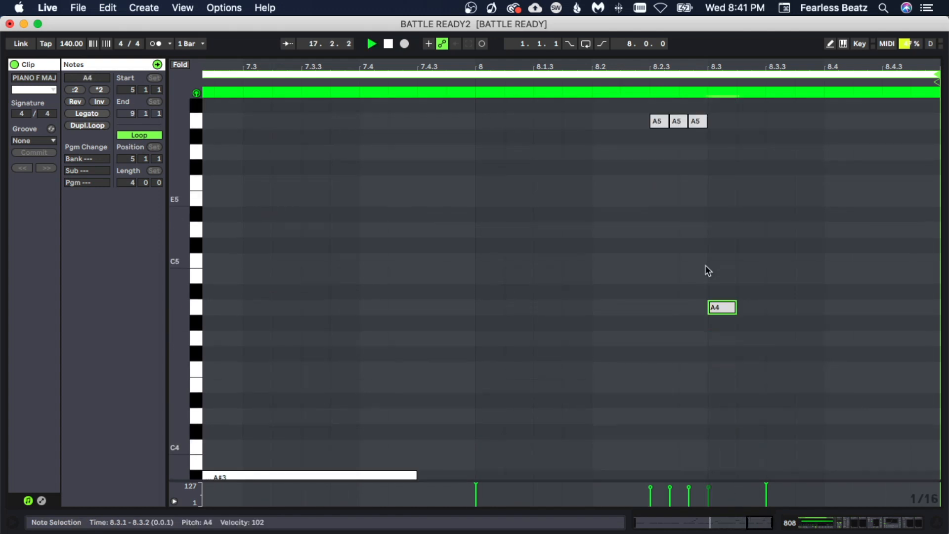
pyautogui.scroll(-3, 722, 287)
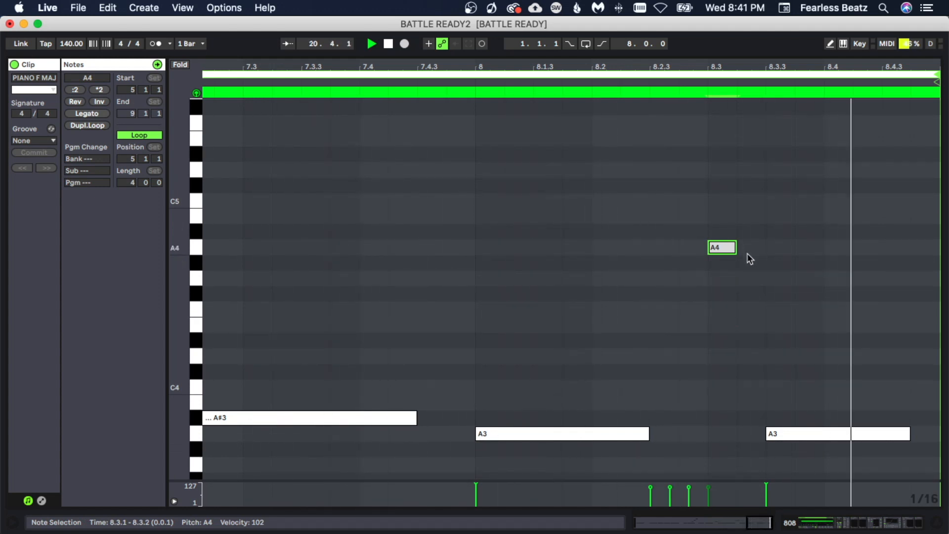
pyautogui.moveTo(732, 247); pyautogui.dragTo(784, 247)
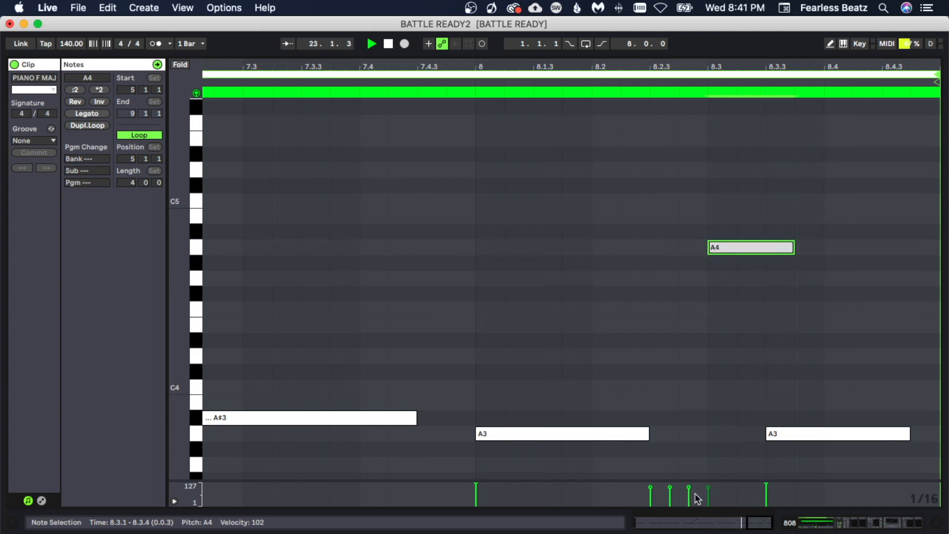
pyautogui.click(709, 450)
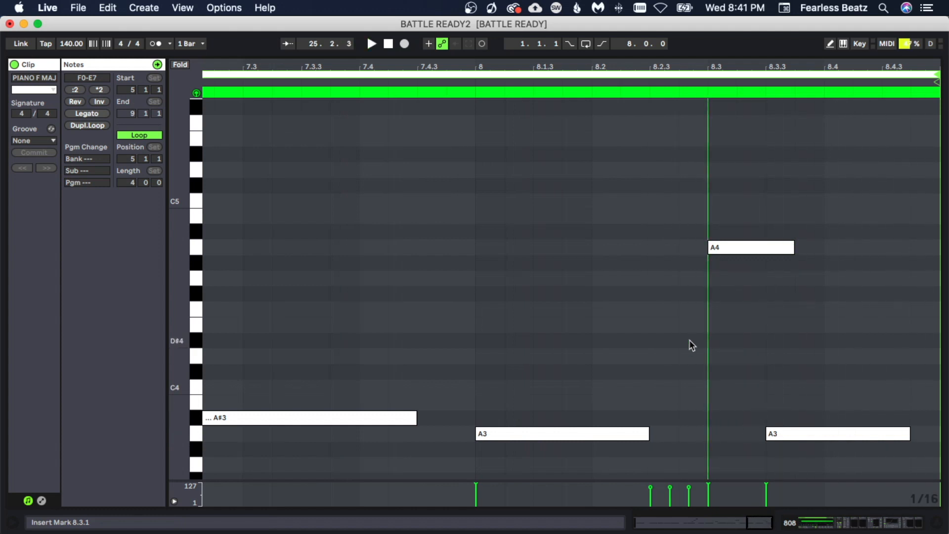
# Set the clip loop to eight bars from bar 1 and return to the arrangement.
pyautogui.press('super+a')
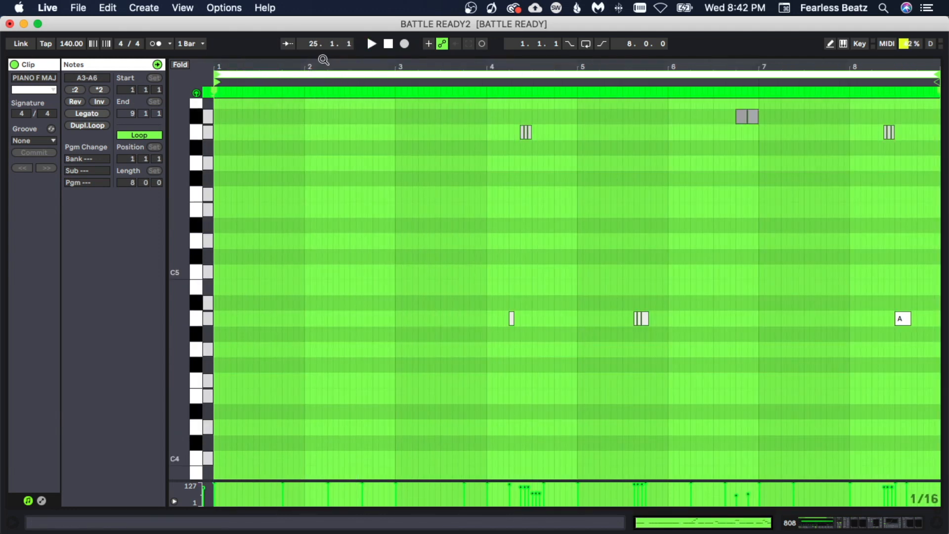
pyautogui.scroll(-5, 384, 242)
pyautogui.click(498, 264)
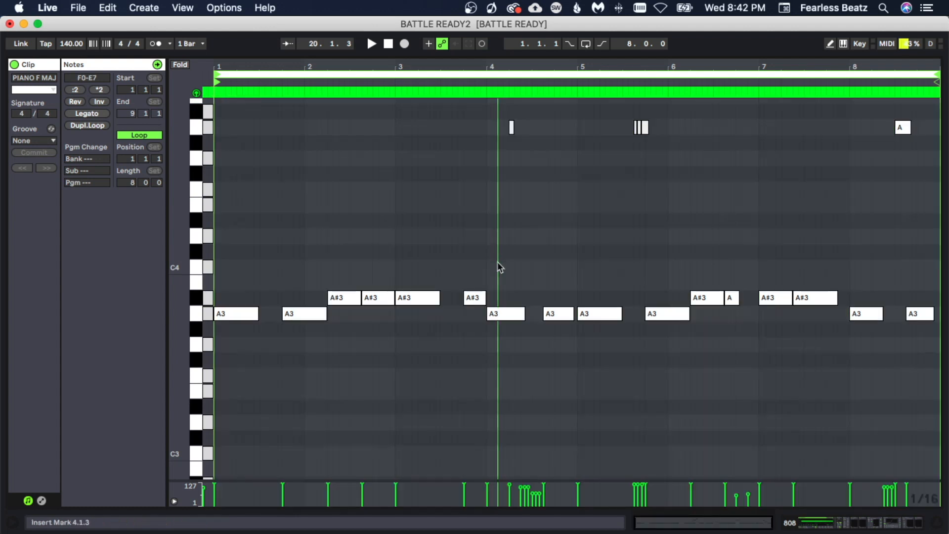
pyautogui.click(843, 522)
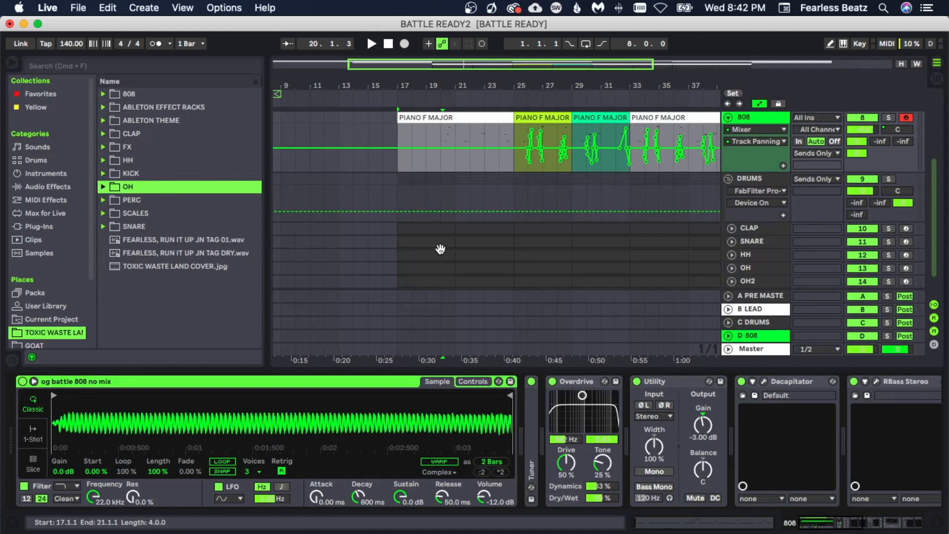
# Split the first eight-bar 808 clip in the arrangement at bar 21.
pyautogui.scroll(3, 440, 249)
pyautogui.click(455, 217)
pyautogui.scroll(2, 449, 202)
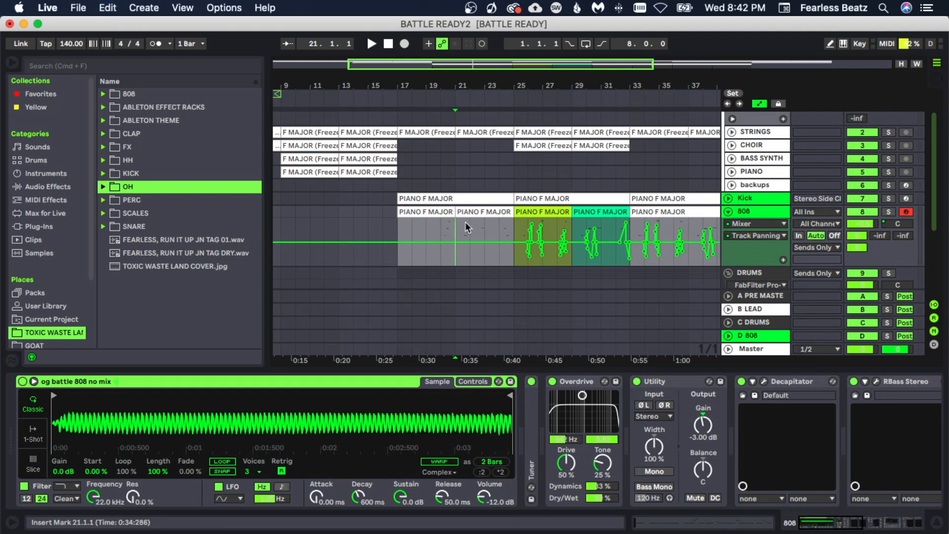
pyautogui.press('super+e')
# Color the 808 clip at bar 17 grey and the 808 clip at bar 21 dark grey.
pyautogui.click(440, 219)
pyautogui.rightClick(437, 217)
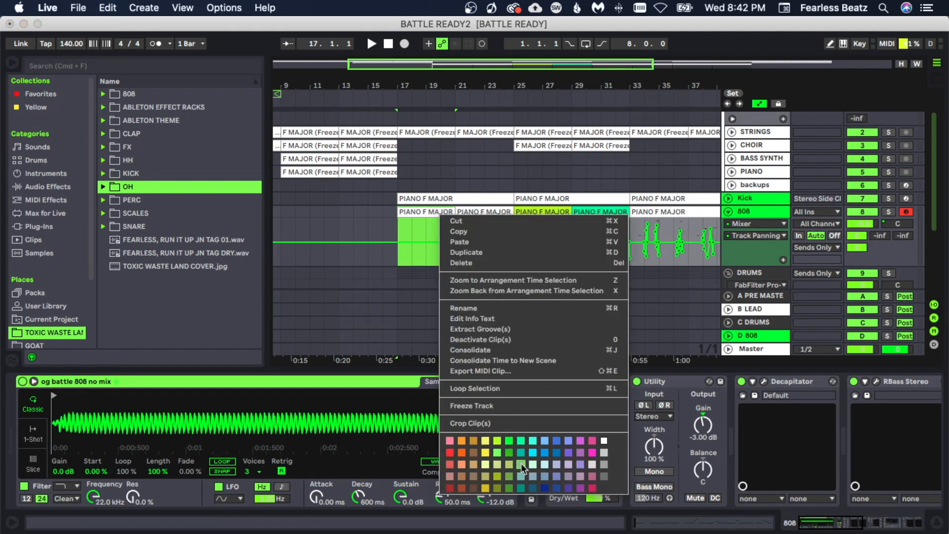
pyautogui.click(604, 465)
pyautogui.click(467, 216)
pyautogui.rightClick(469, 216)
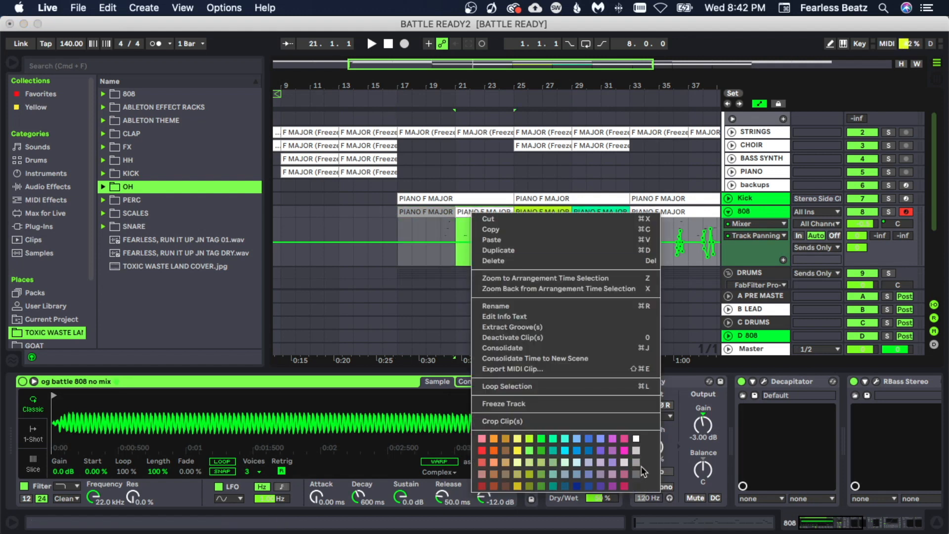
pyautogui.click(635, 485)
# Move the grey 808 clip out to bar 11 and the dark grey 808 clip to bar 17.
pyautogui.click(562, 213)
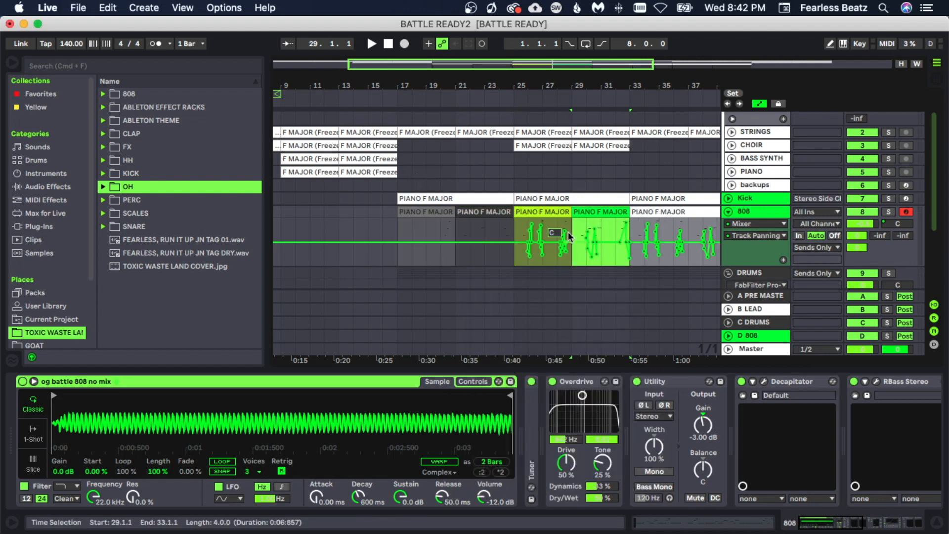
pyautogui.click(562, 213)
pyautogui.click(600, 213)
pyautogui.click(571, 226)
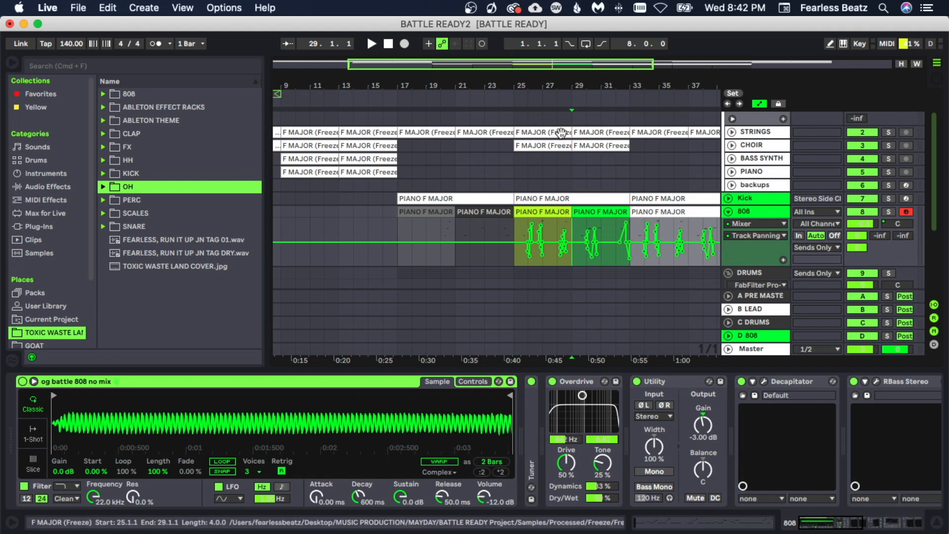
pyautogui.moveTo(561, 86); pyautogui.dragTo(561, 81)
pyautogui.moveTo(426, 196); pyautogui.dragTo(398, 196)
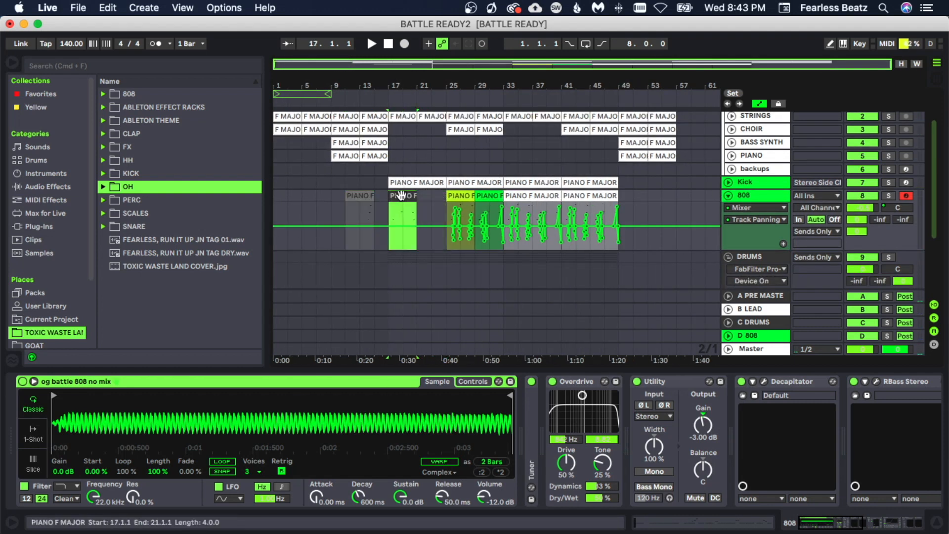
# Move the yellow-green 808 clip to bar 21 and the grey clip to bar 25, playing the arrangement.
pyautogui.click(462, 198)
pyautogui.moveTo(462, 198); pyautogui.dragTo(437, 204)
pyautogui.press('space')
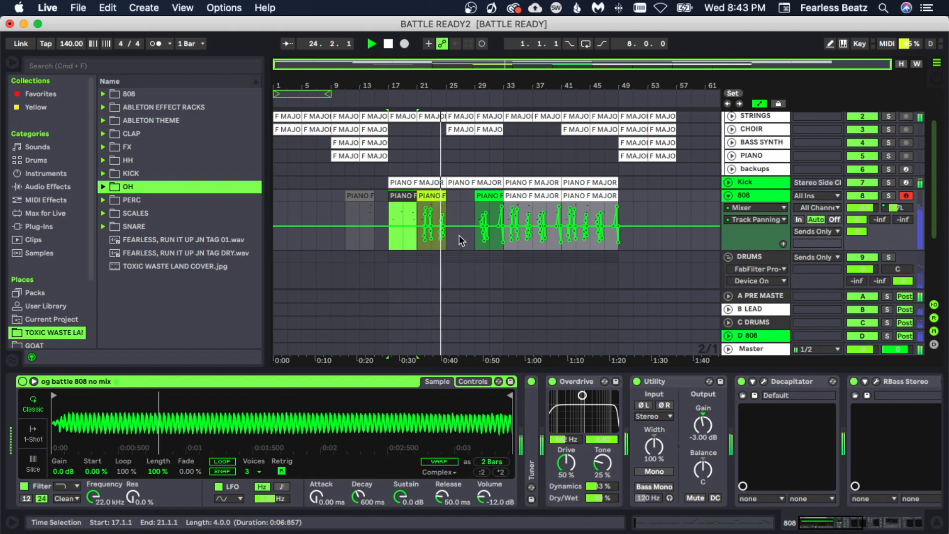
pyautogui.moveTo(346, 199); pyautogui.dragTo(451, 197)
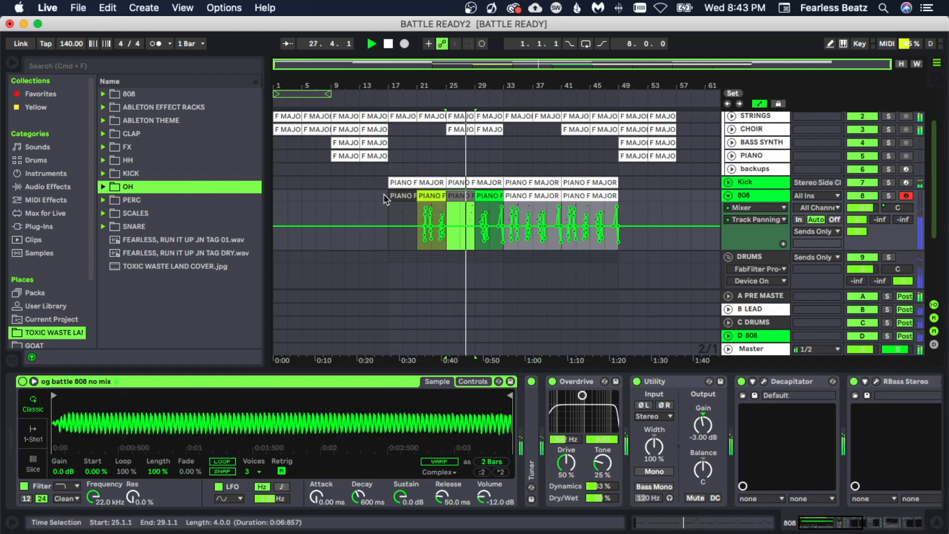
# Duplicate the four 808 clips from bars 17 to 33 onto the sixteen bars starting at bar 33.
pyautogui.moveTo(384, 198); pyautogui.dragTo(504, 207)
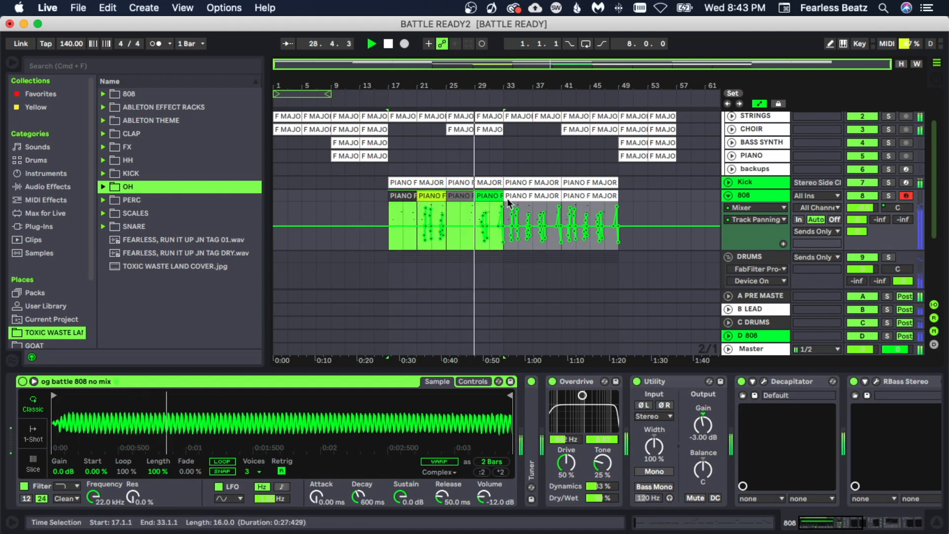
pyautogui.press('super+d')
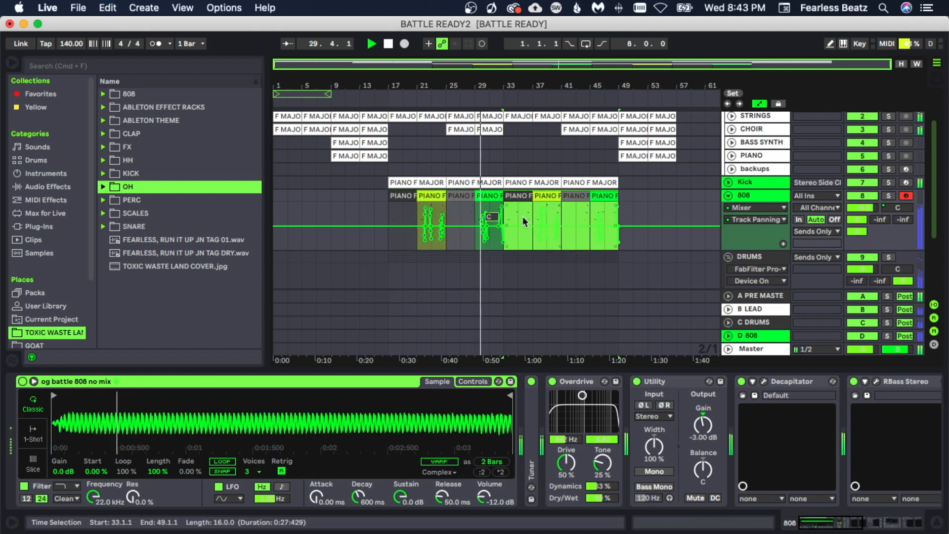
pyautogui.click(374, 204)
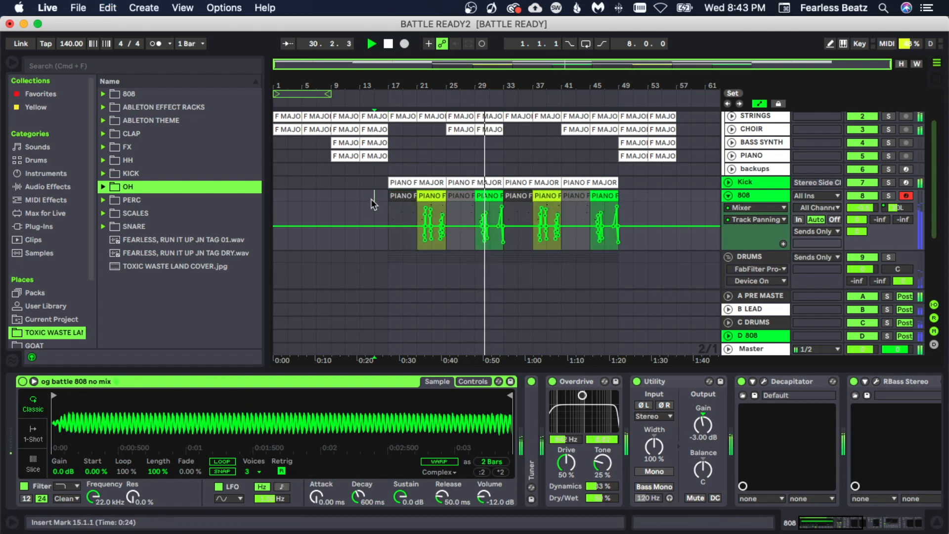
pyautogui.click(624, 197)
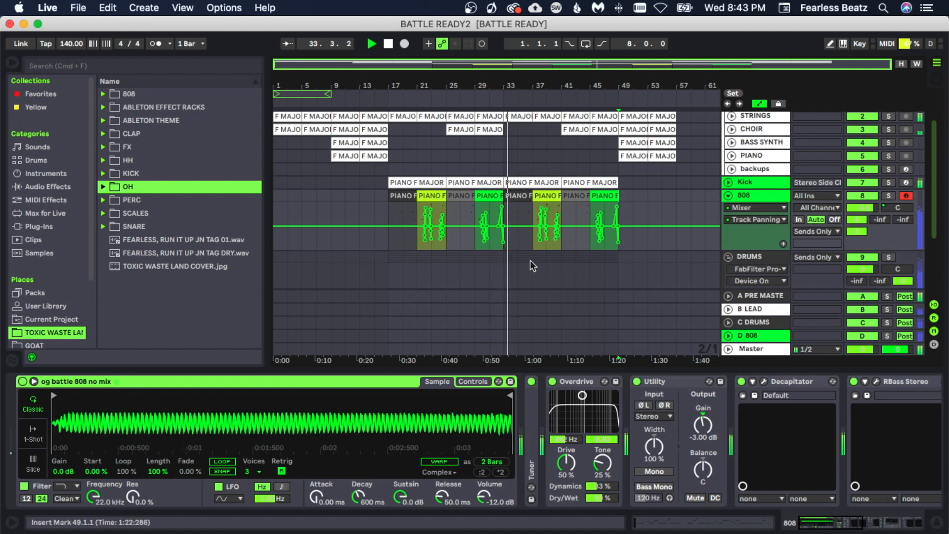
pyautogui.scroll(1, 523, 255)
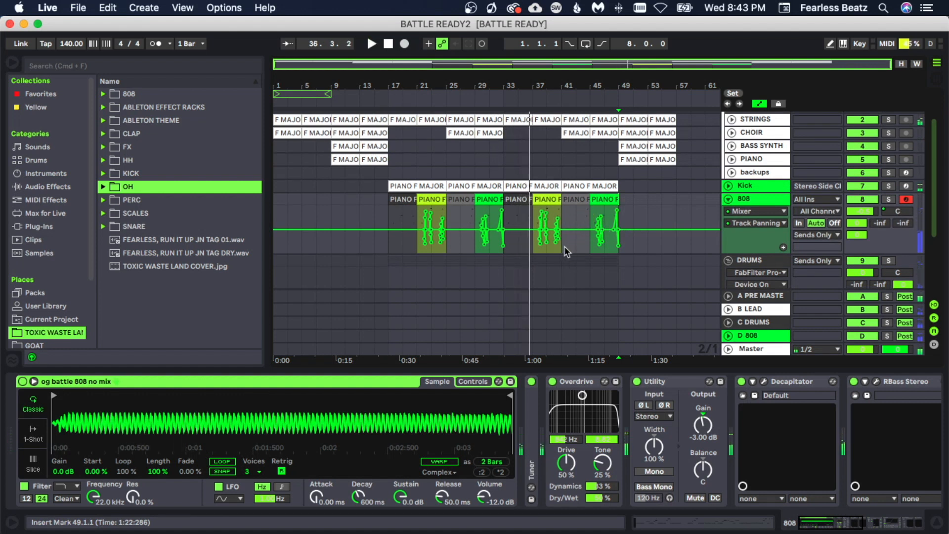
pyautogui.click(436, 199)
pyautogui.click(480, 199)
pyautogui.click(563, 200)
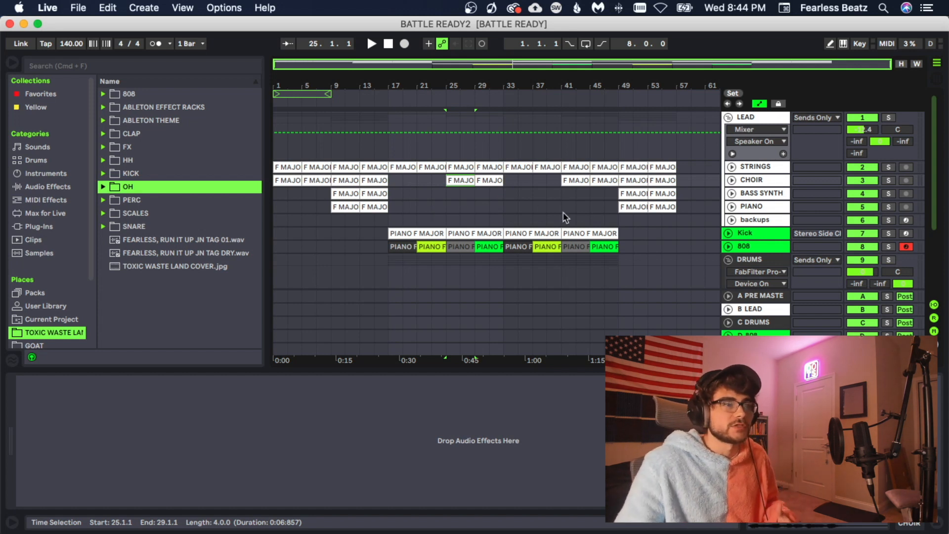
pyautogui.click(567, 161)
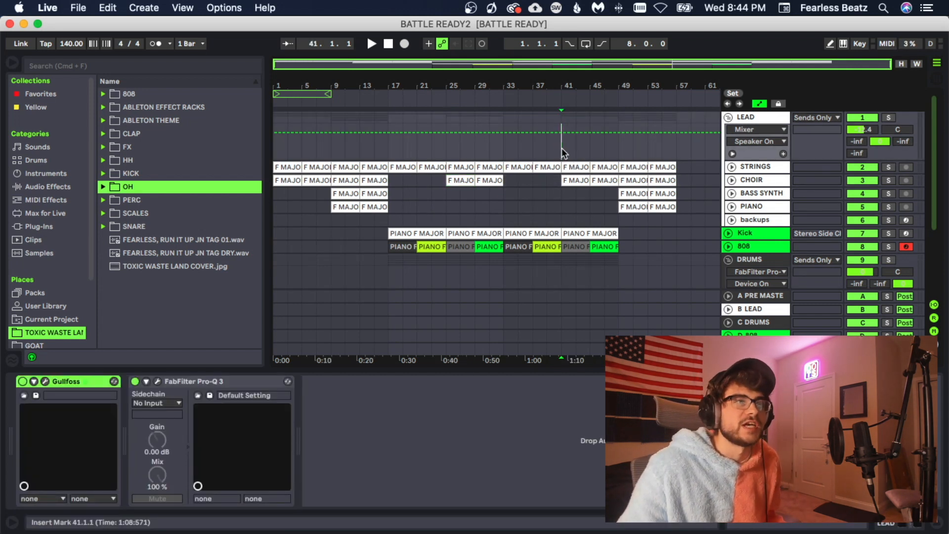
pyautogui.rightClick(561, 147)
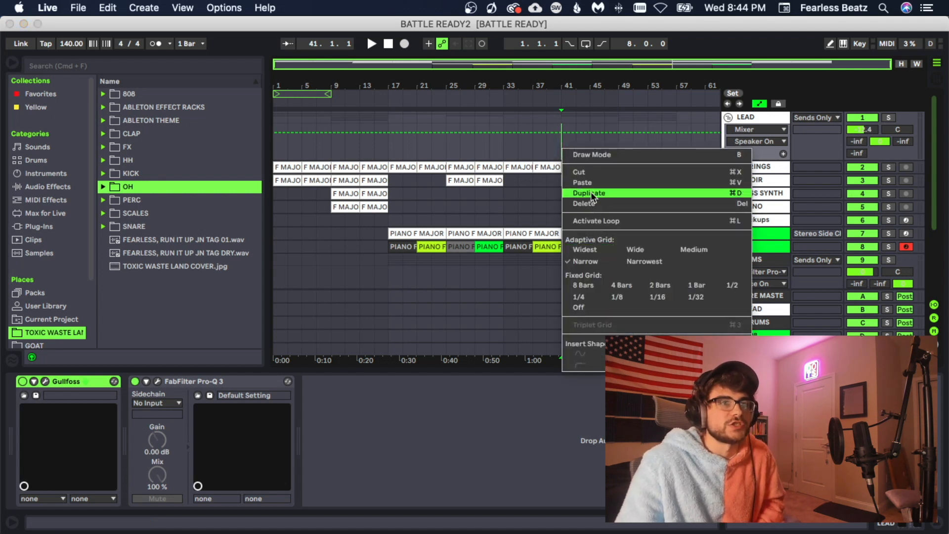
pyautogui.click(562, 125)
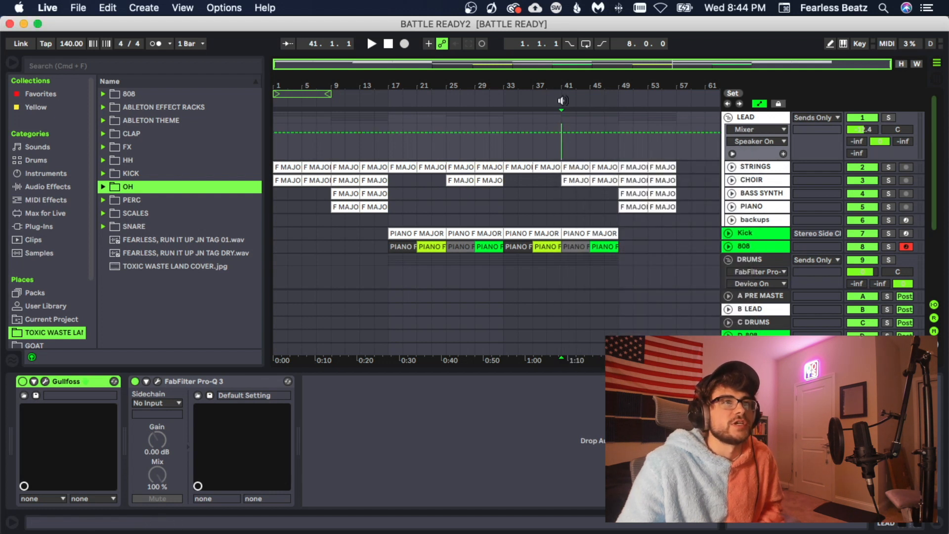
# Add a locator named HALFTIME at bar 41 and another named REVERB at bar 15.
pyautogui.rightClick(561, 100)
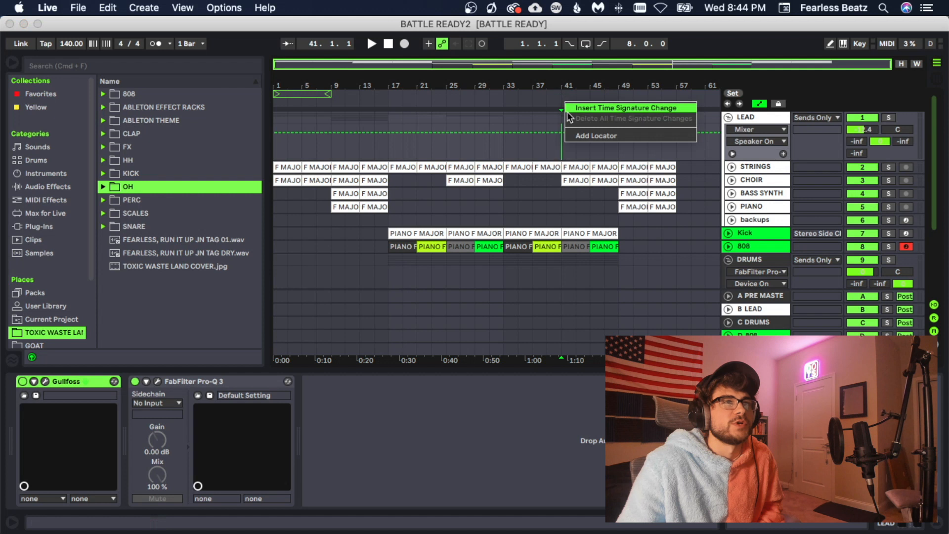
pyautogui.click(577, 136)
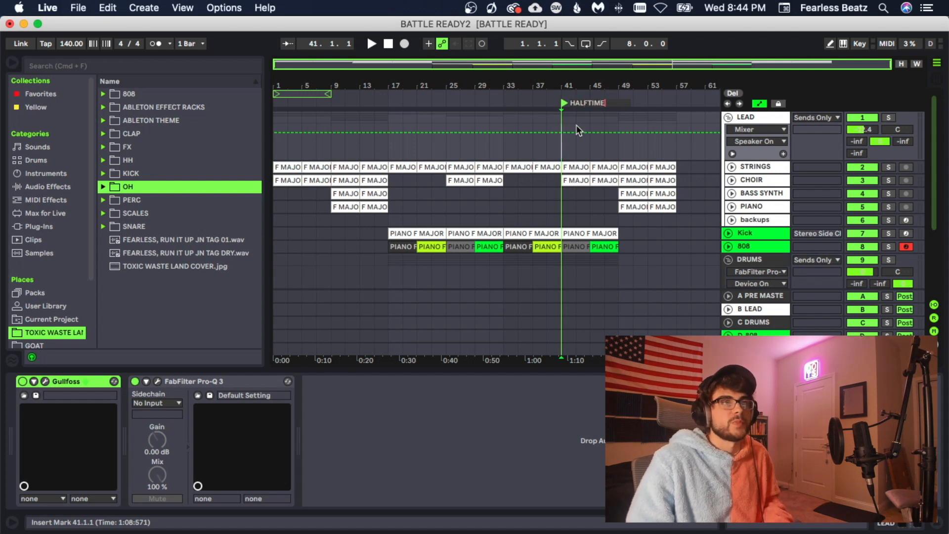
pyautogui.press('Return')
pyautogui.click(374, 116)
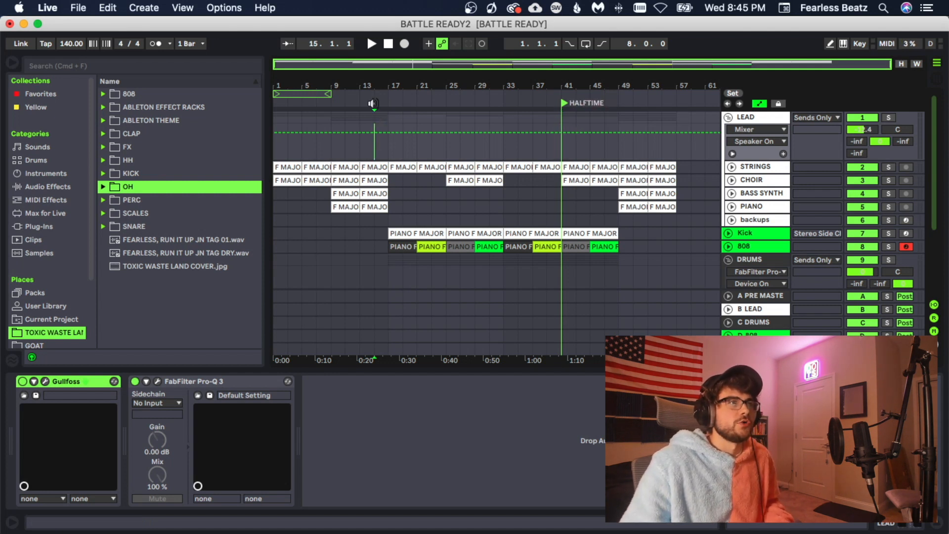
pyautogui.rightClick(373, 103)
pyautogui.click(395, 130)
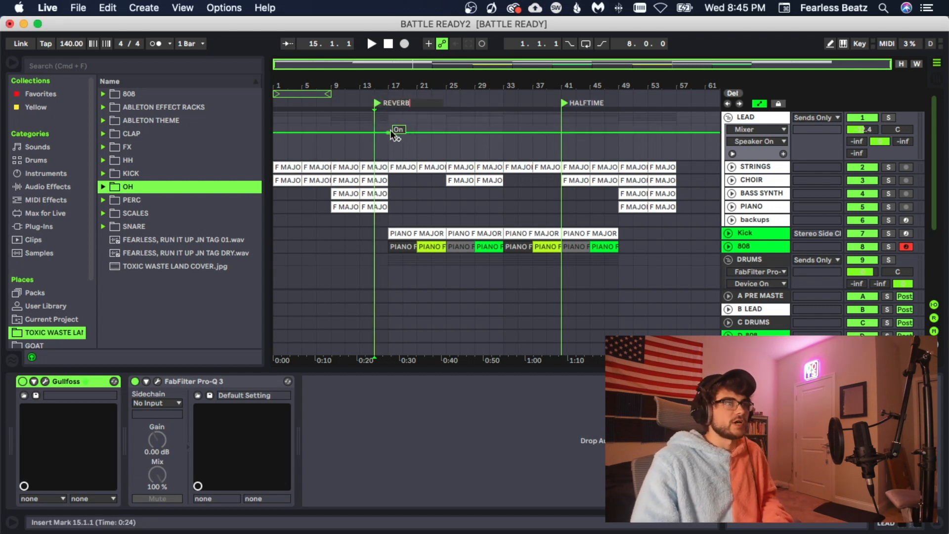
pyautogui.press('Return')
# Add a locator named OUTRO at bar 49, where the drum section ends.
pyautogui.rightClick(619, 101)
pyautogui.click(630, 129)
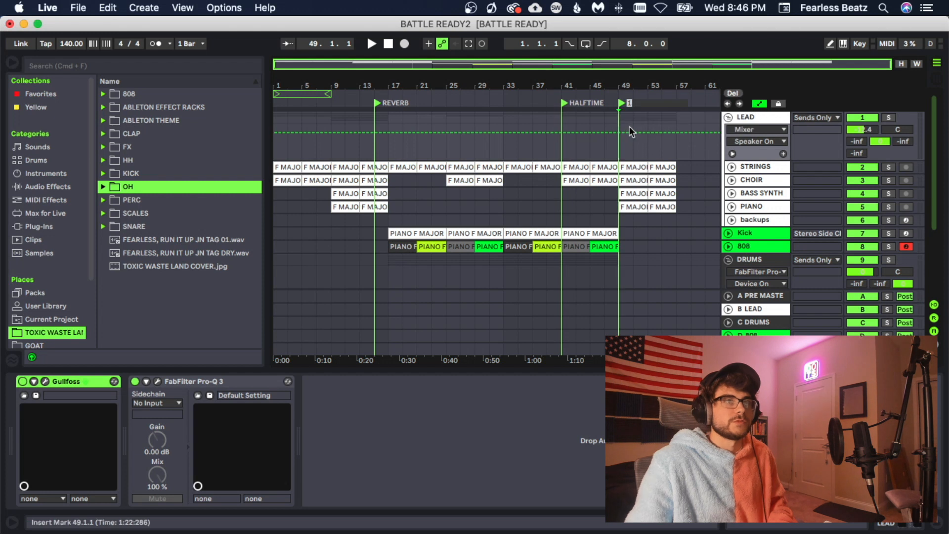
pyautogui.write('OUTRO')
pyautogui.press('Return')
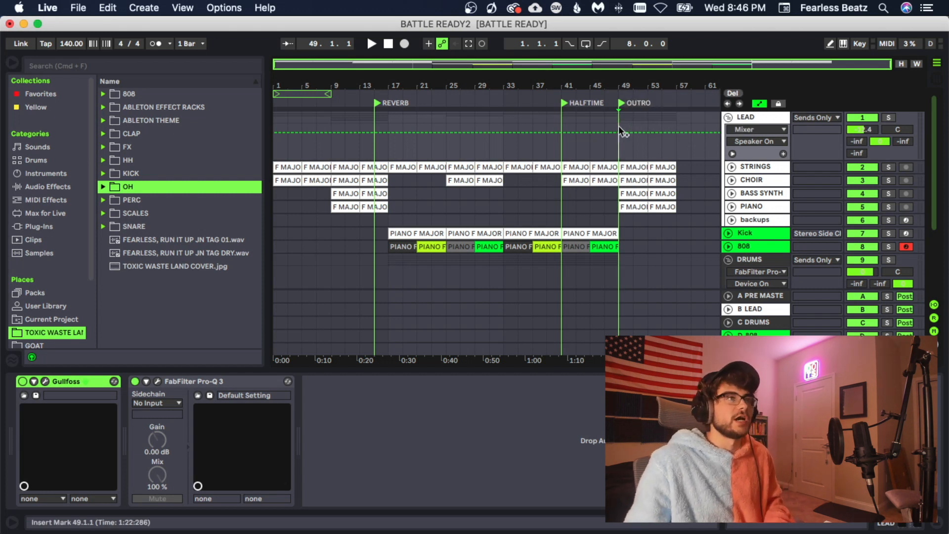
# Add a locator named INTRO at bar 1 and a locator named DROP at bar 17.
pyautogui.click(277, 104)
pyautogui.click(275, 126)
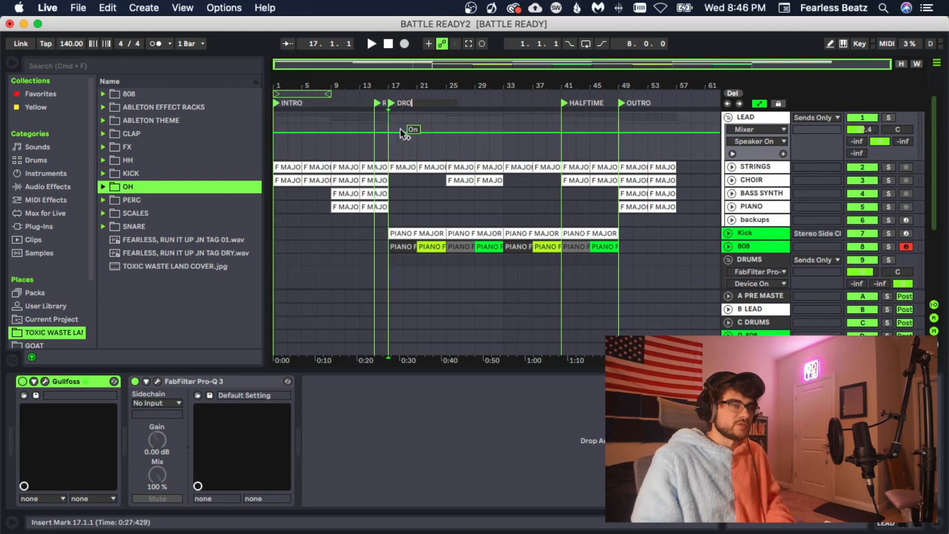
pyautogui.write('P')
pyautogui.press('Return')
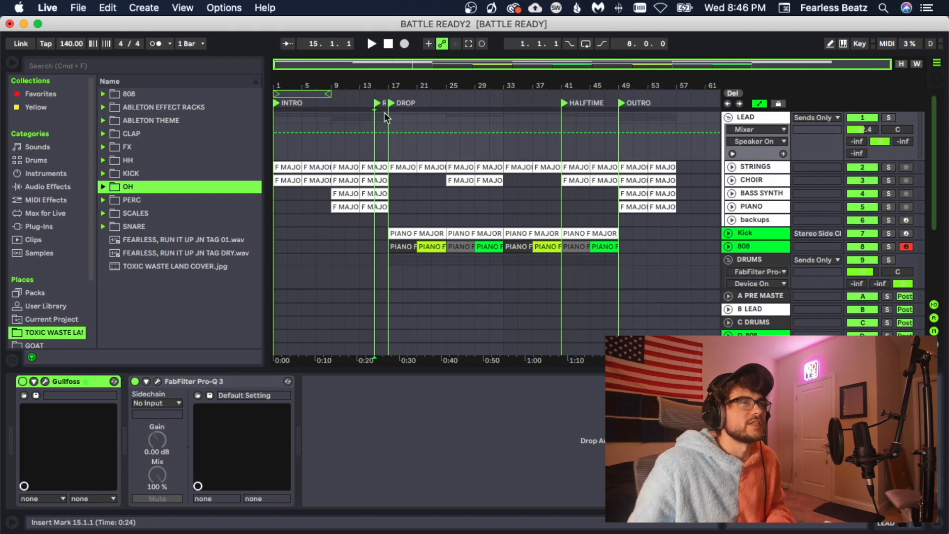
# Extend the name of the REVERB locator at bar 15 to "REVERB, REV KICK".
pyautogui.click(387, 112)
pyautogui.click(376, 105)
pyautogui.click(388, 104)
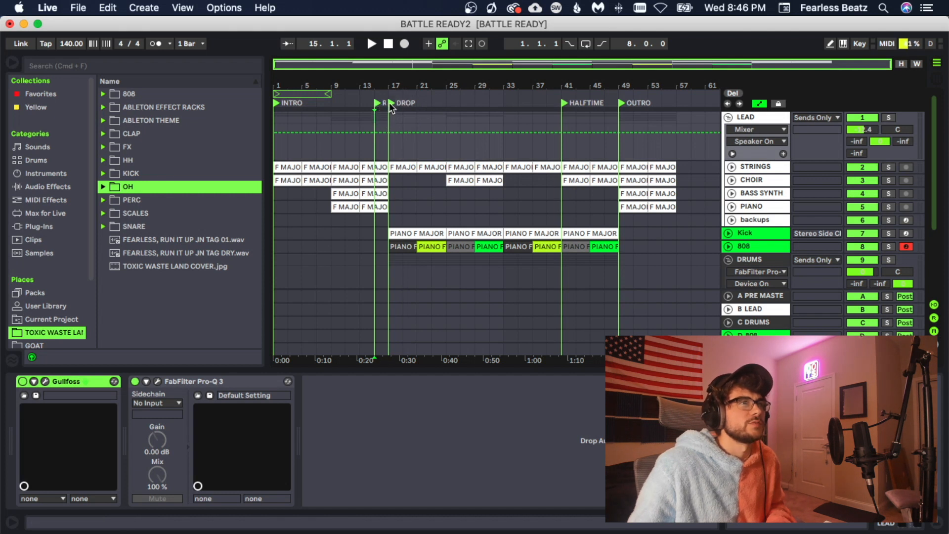
pyautogui.click(377, 105)
pyautogui.press('super+r')
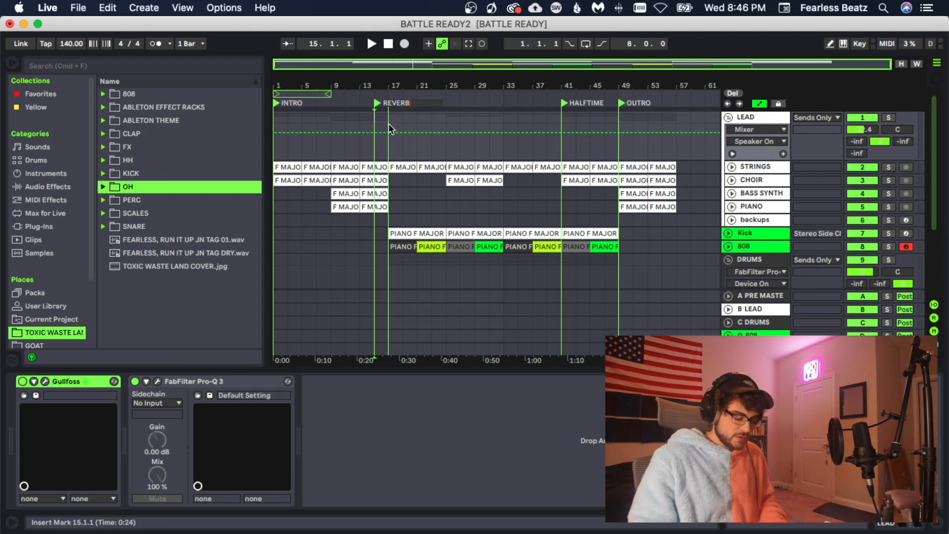
pyautogui.write(', ')
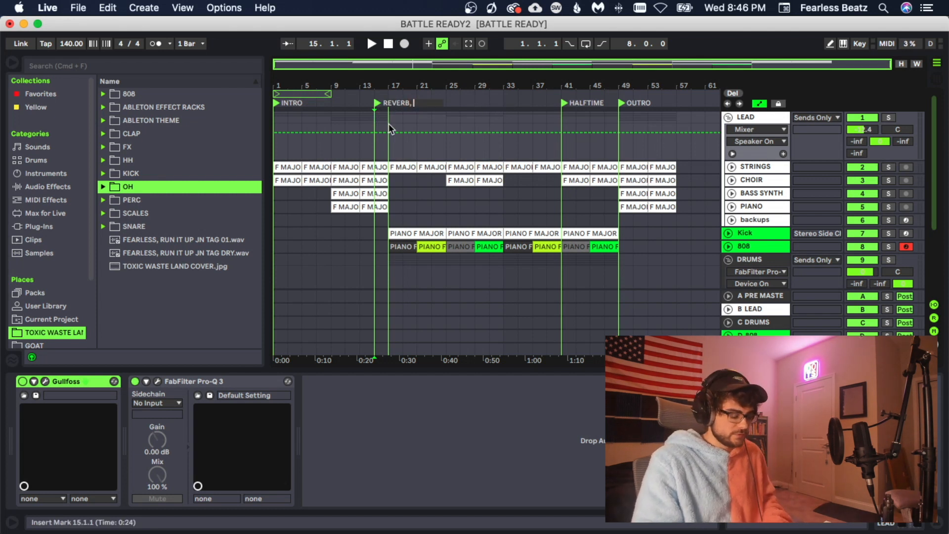
pyautogui.write('DRU')
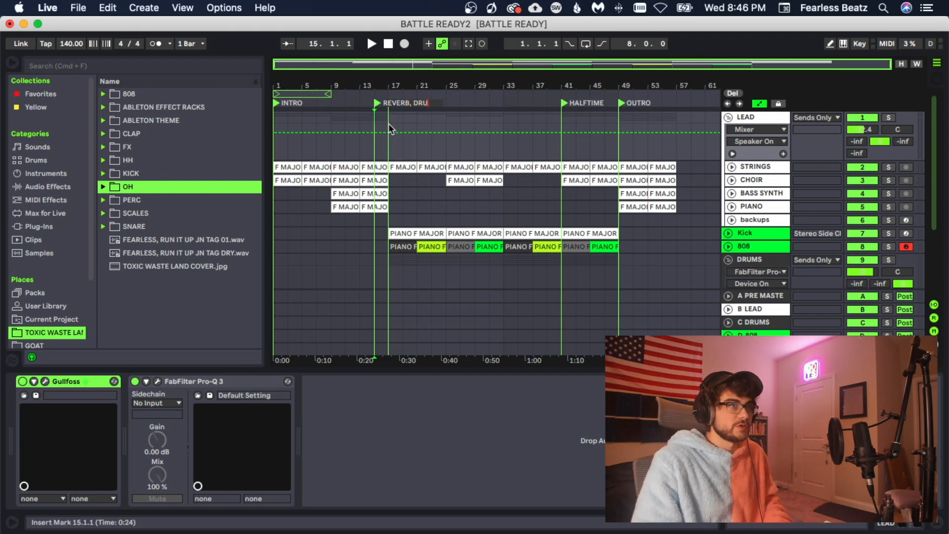
pyautogui.press('BackSpace')
pyautogui.press('BackSpace')
pyautogui.press('BackSpace')
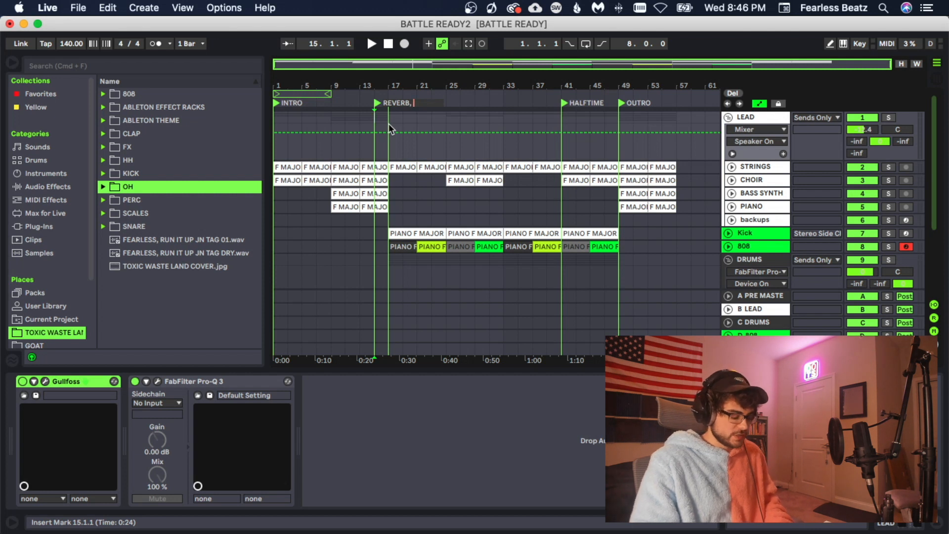
pyautogui.write('REV KICK')
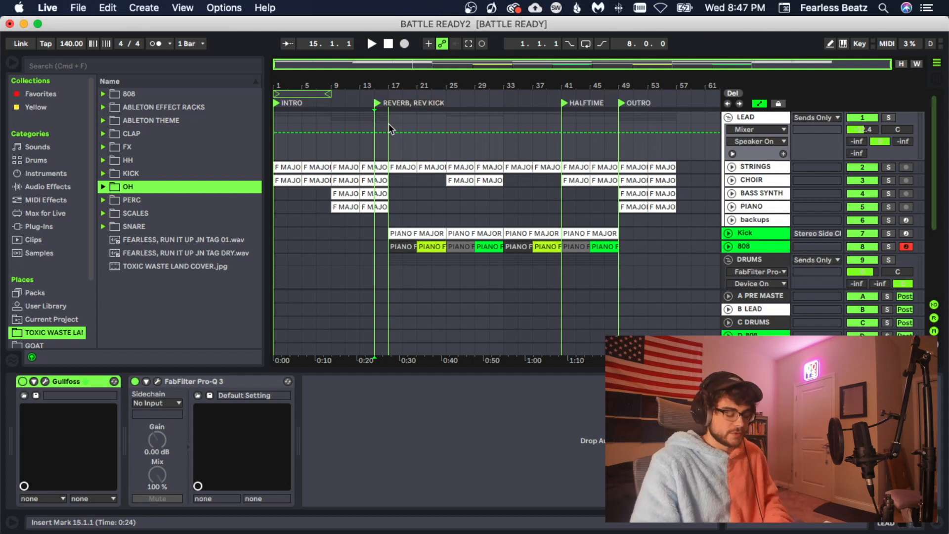
pyautogui.press('Return')
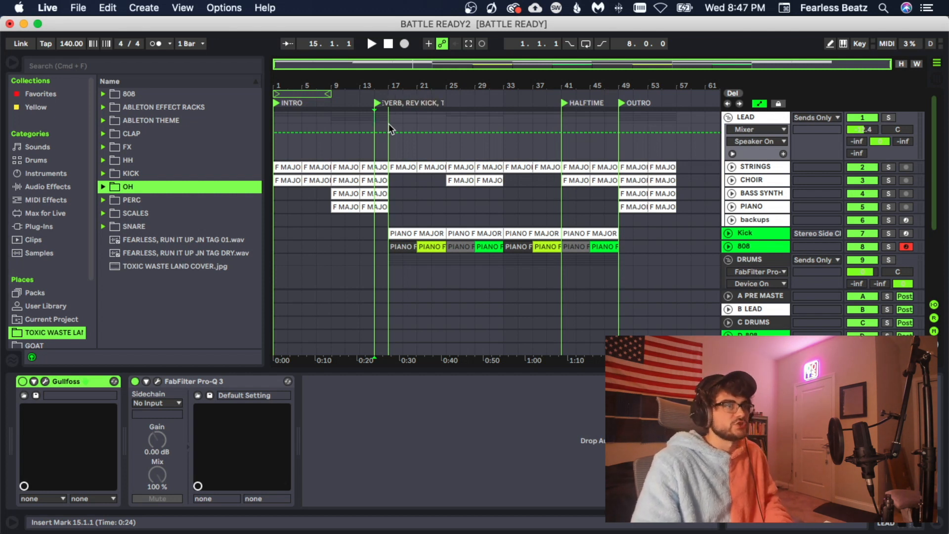
# Add a locator named PRE DROP at bar 9, where the bass synth and piano clips begin.
pyautogui.click(330, 99)
pyautogui.rightClick(330, 98)
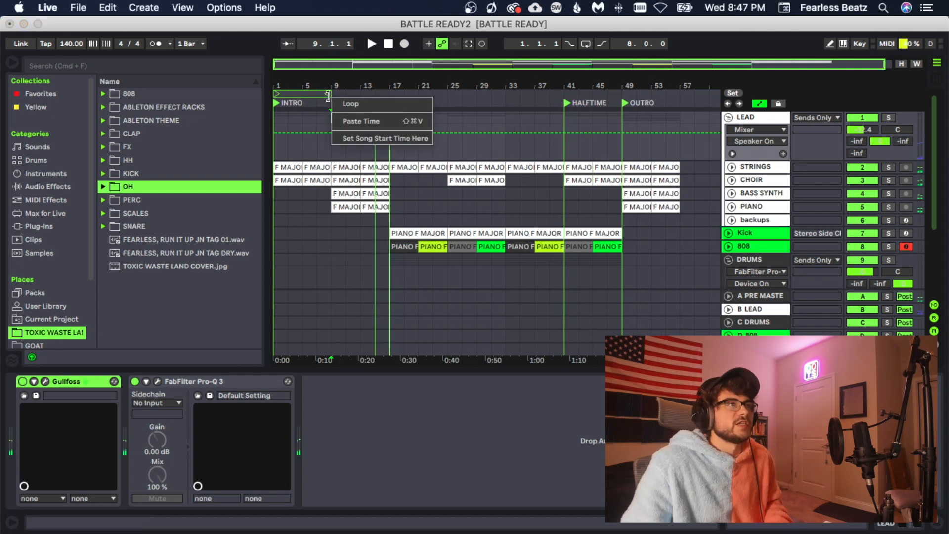
pyautogui.click(322, 107)
pyautogui.rightClick(329, 102)
pyautogui.click(354, 130)
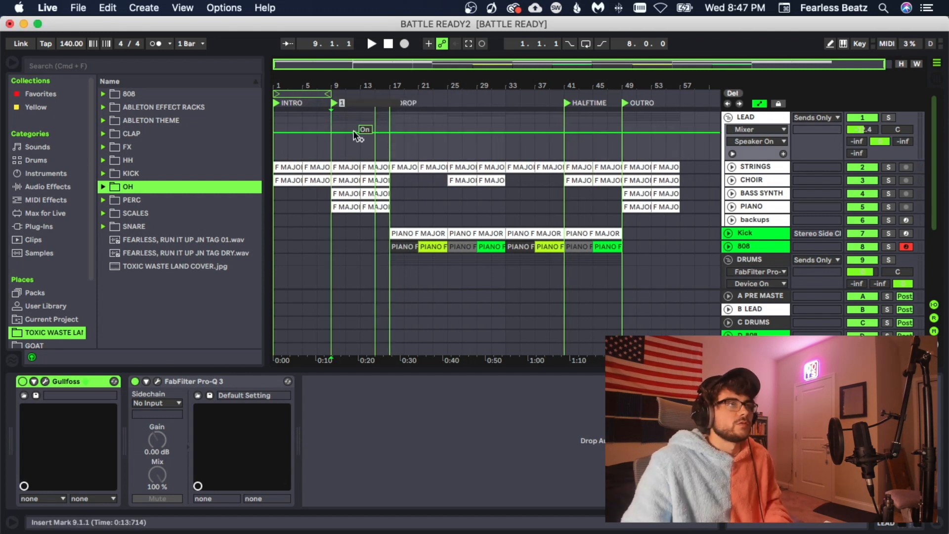
pyautogui.write('PRE DROP')
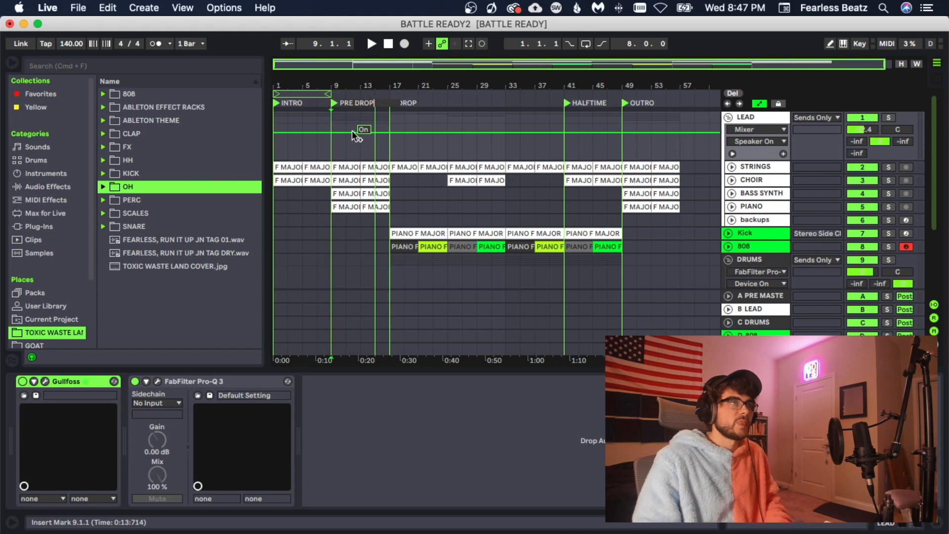
pyautogui.press('Return')
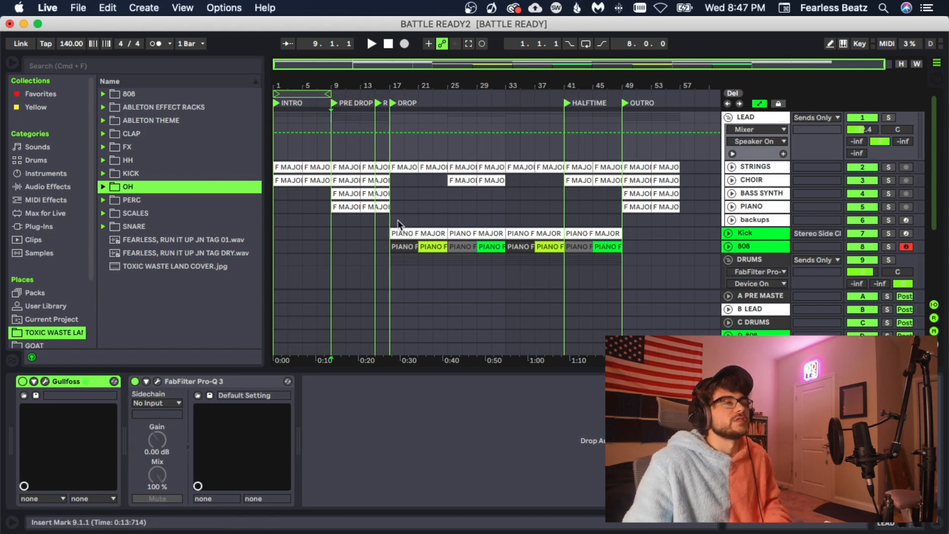
# Add a locator named START VERB at bar 25.
pyautogui.scroll(-2, 351, 221)
pyautogui.scroll(2, 346, 198)
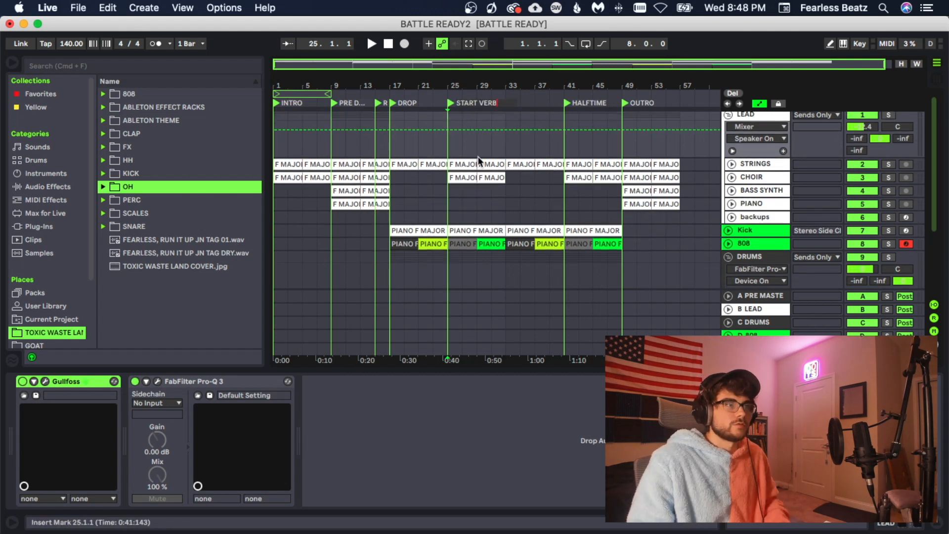
pyautogui.press('Return')
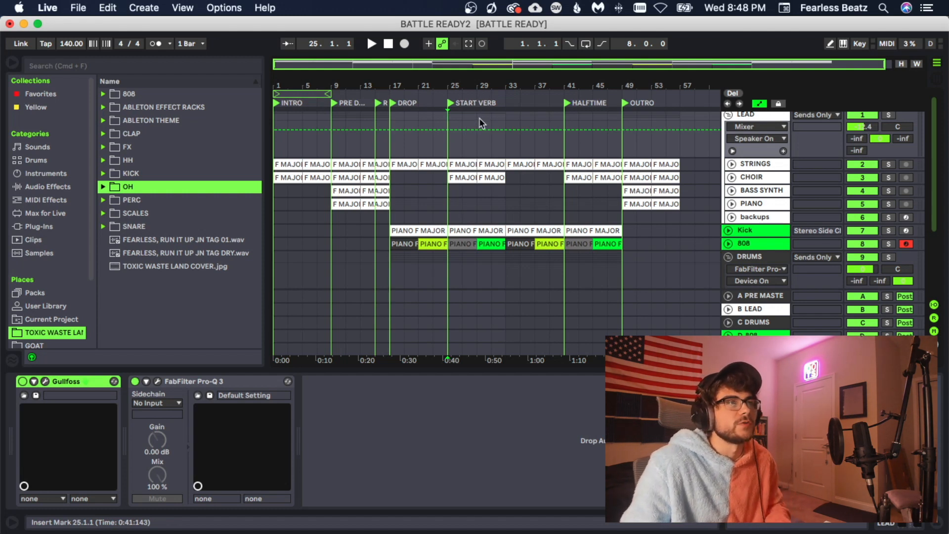
# Play the arrangement briefly from the START VERB locator at bar 25.
pyautogui.moveTo(461, 90); pyautogui.dragTo(445, 151)
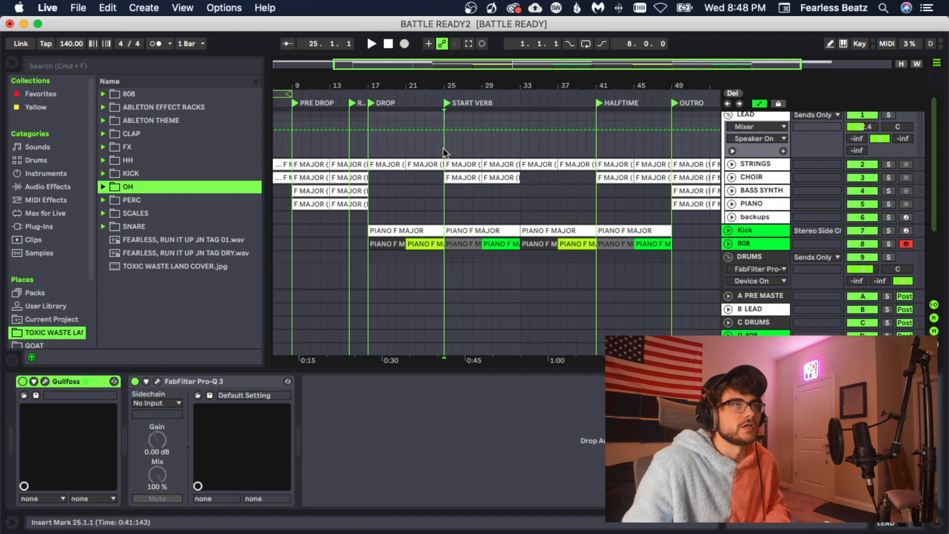
pyautogui.click(443, 196)
pyautogui.press('space')
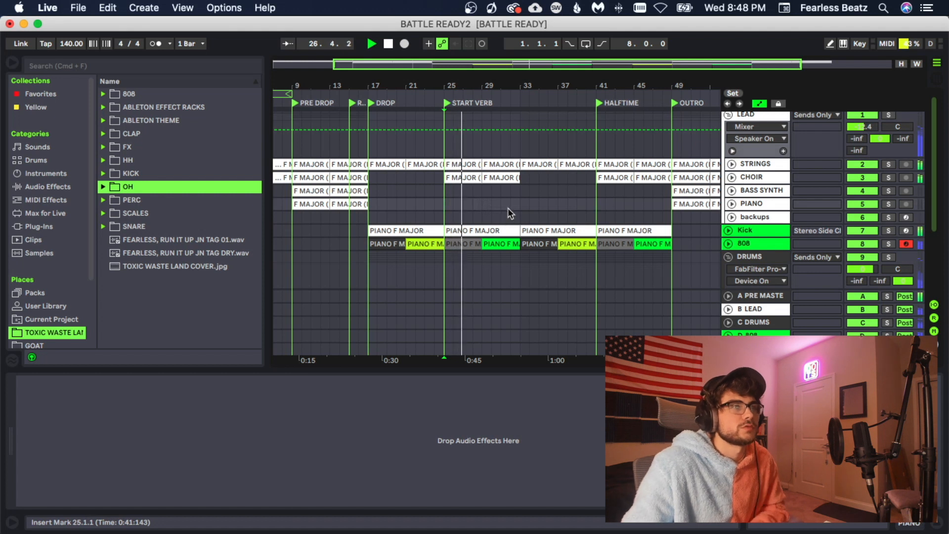
pyautogui.press('space')
# Add a locator named END VERB at bar 27, two bars after START VERB.
pyautogui.scroll(1, 459, 188)
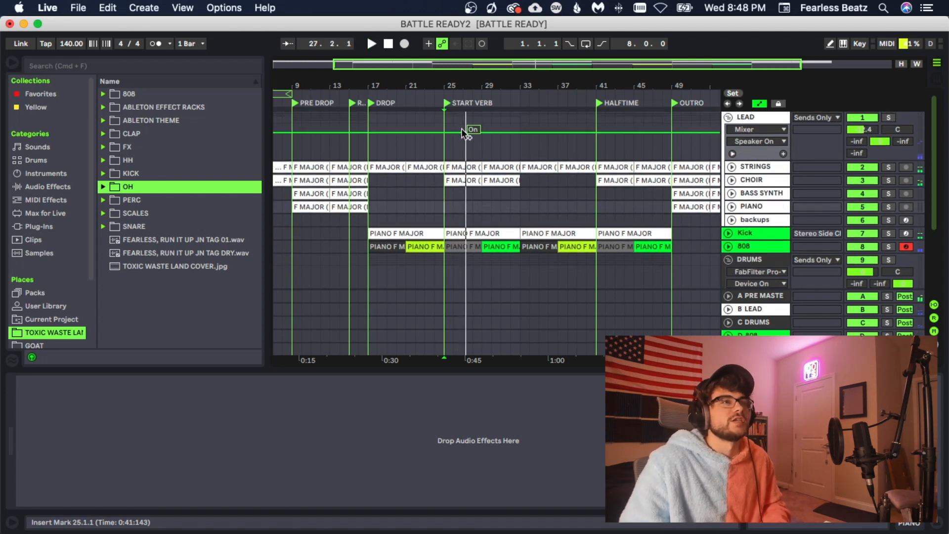
pyautogui.click(465, 159)
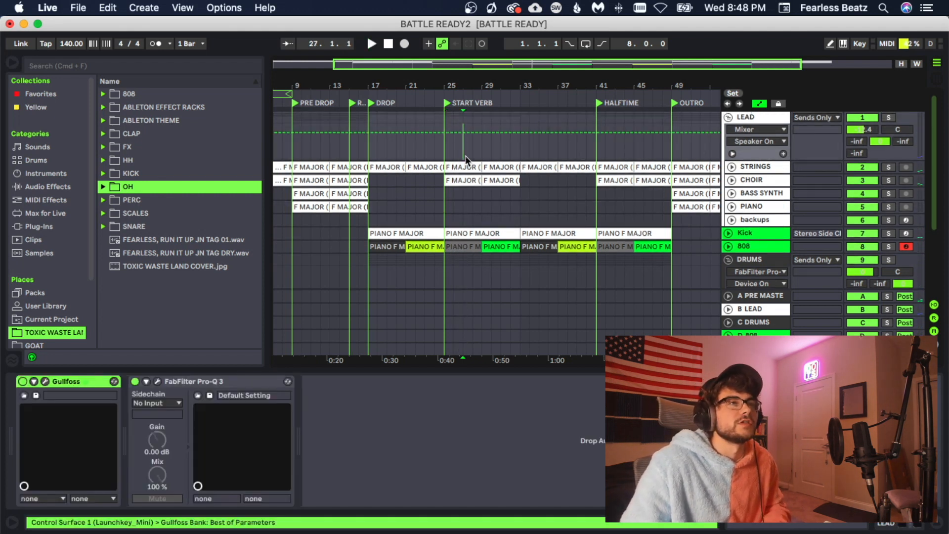
pyautogui.rightClick(466, 100)
pyautogui.click(477, 132)
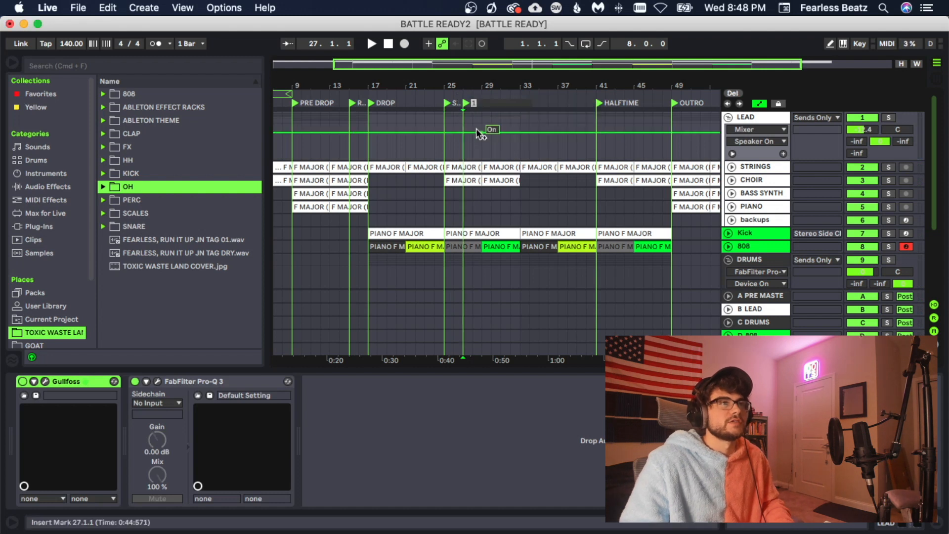
pyautogui.write('END VERN')
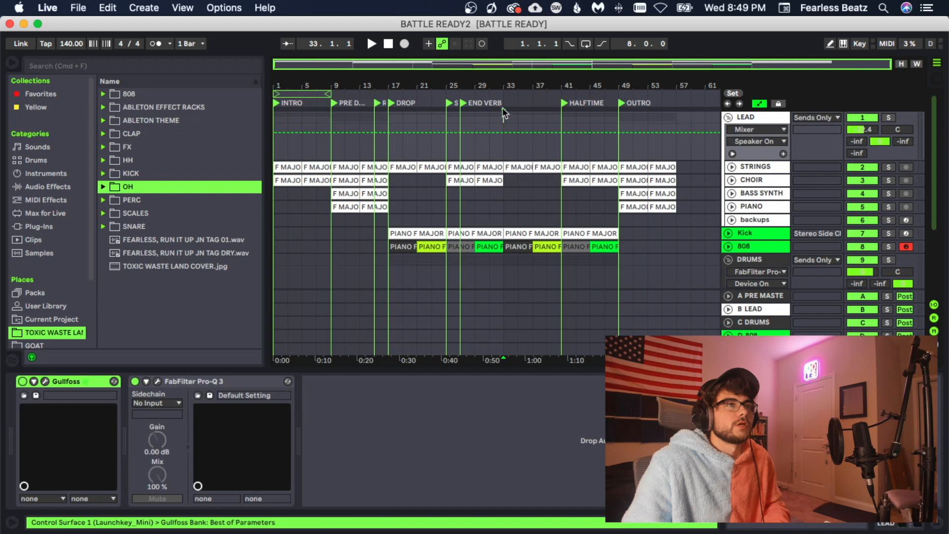
# Add a locator named DRUM FILL at bar 33.
pyautogui.rightClick(503, 102)
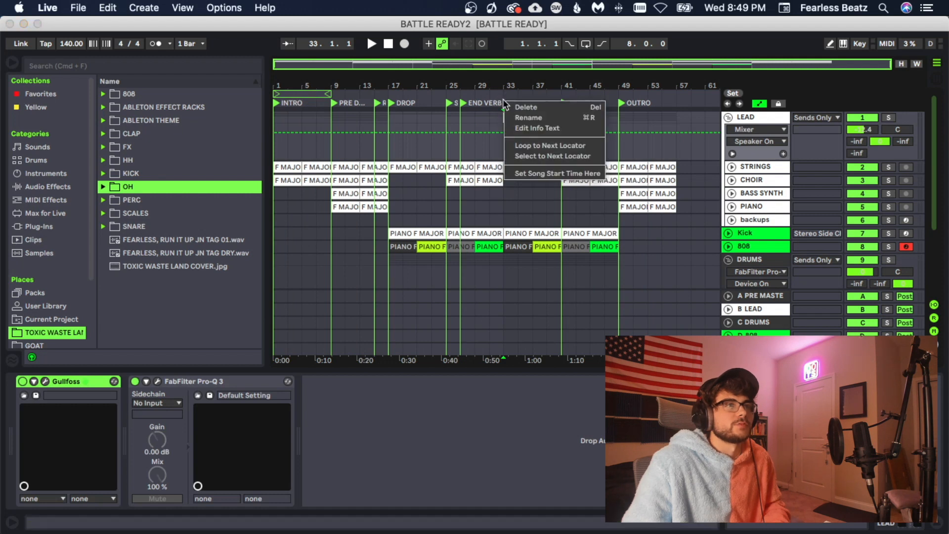
pyautogui.click(528, 117)
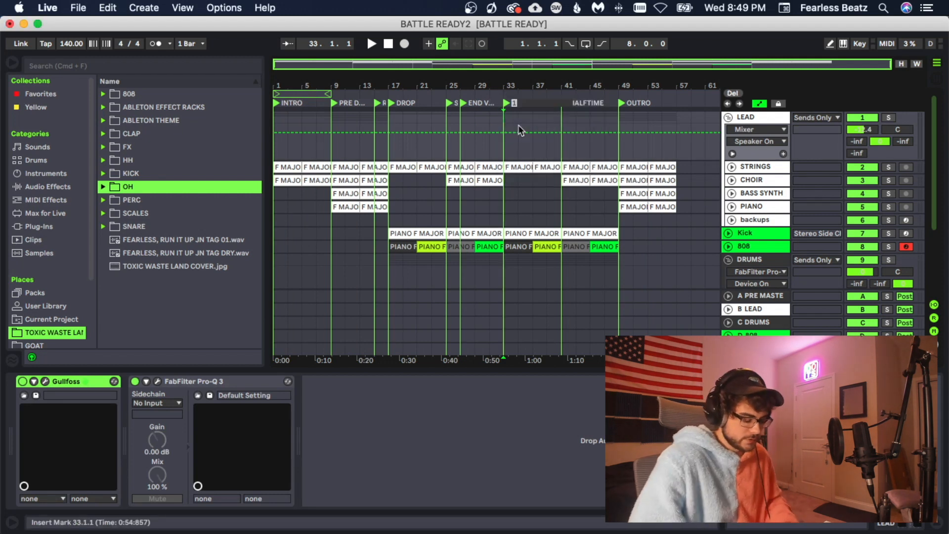
pyautogui.write('DRUM FILL')
pyautogui.press('Return')
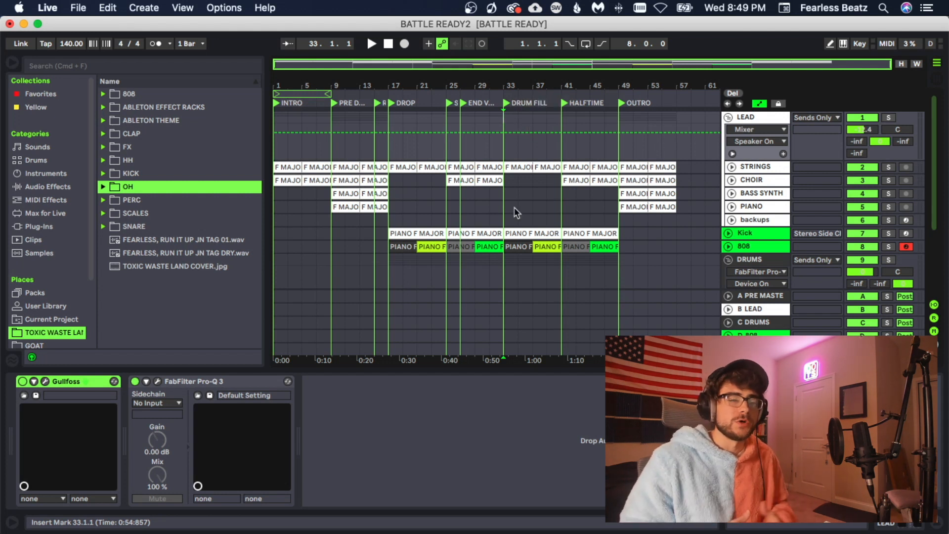